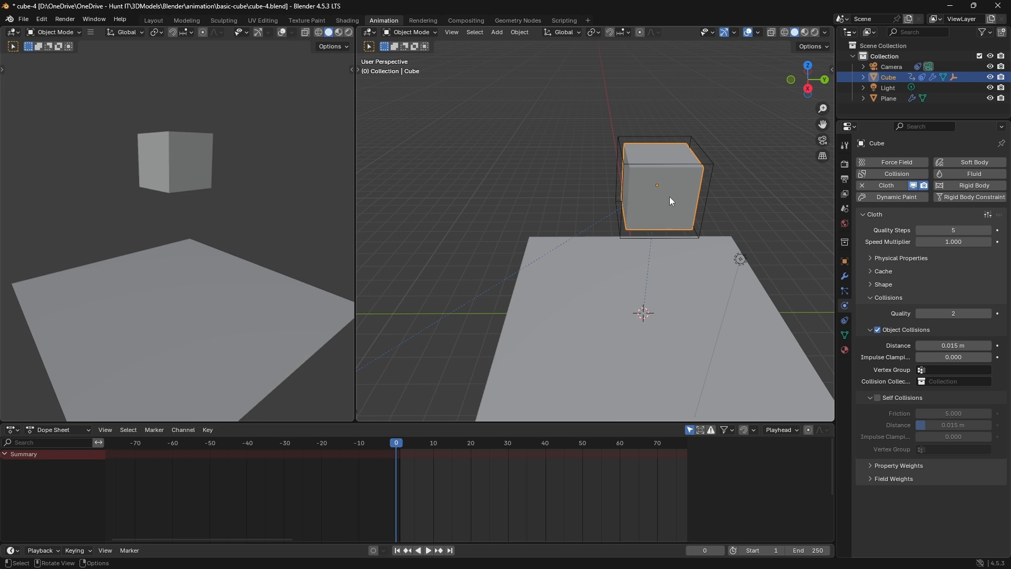
Step: Raise the cloth cube about 3.5 m along the global Z axis
middle_click_drag(664, 217, 672, 252)
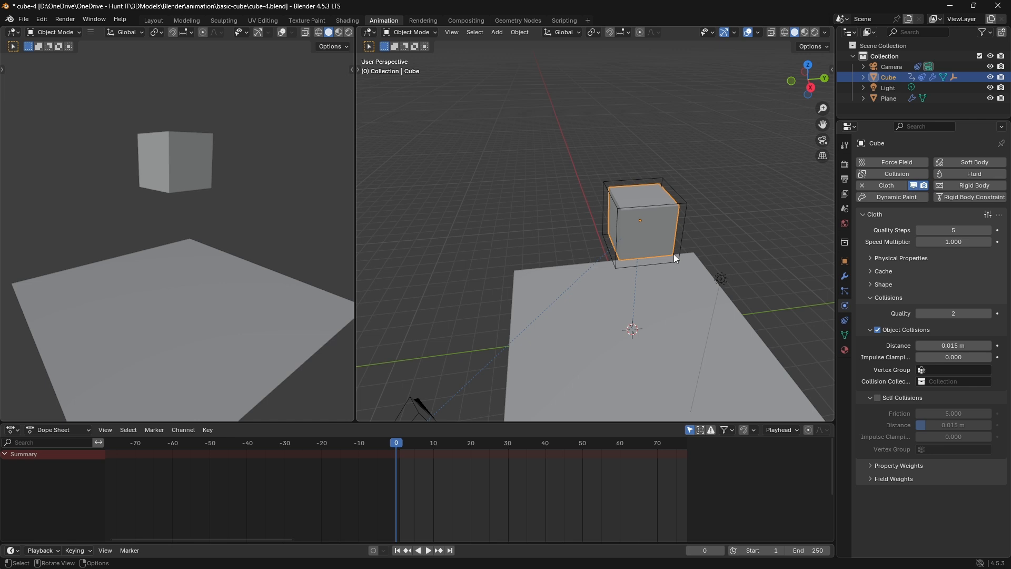
middle_click_drag(636, 208, 632, 180)
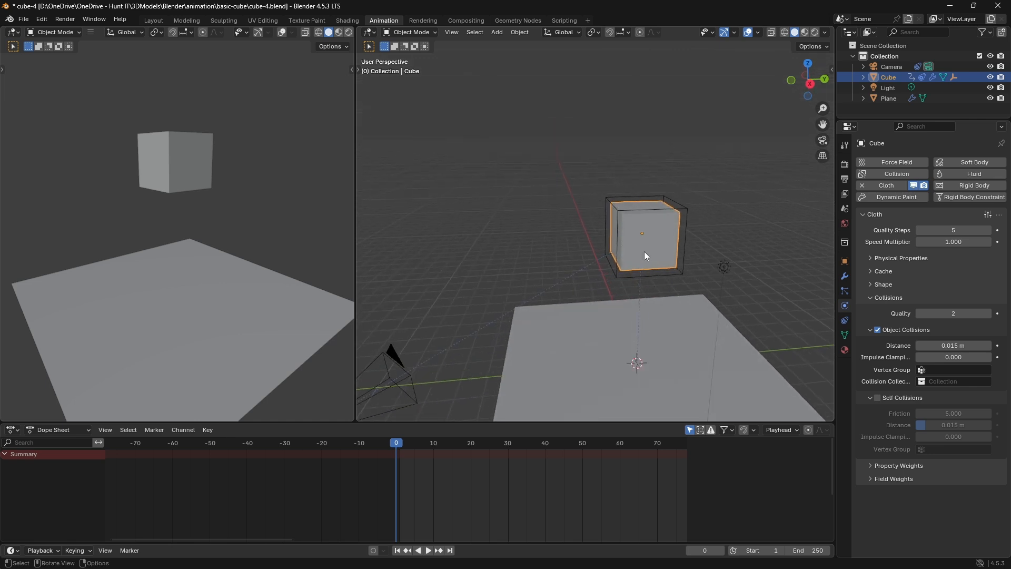
key("g")
key("z")
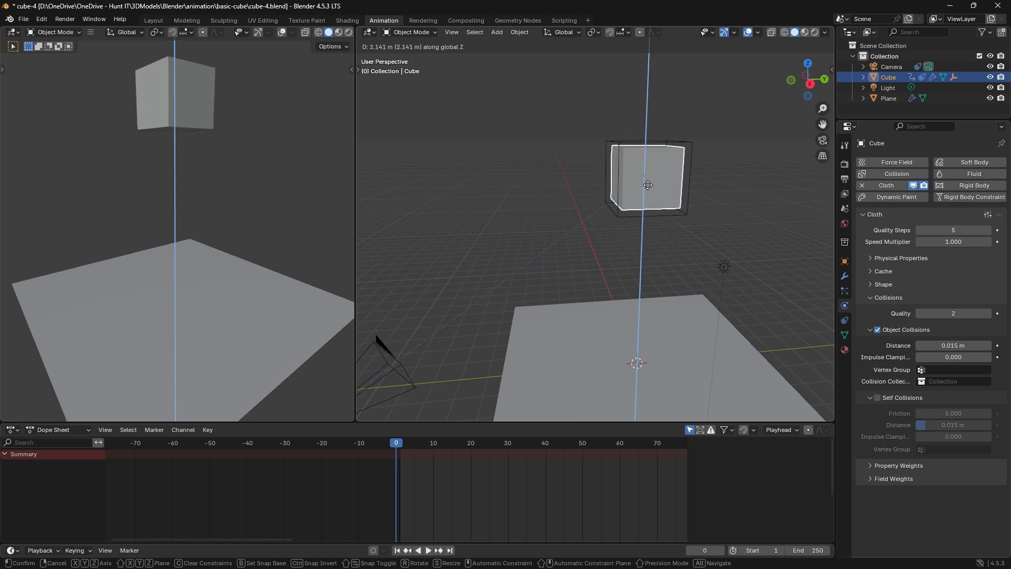
left_click(648, 158)
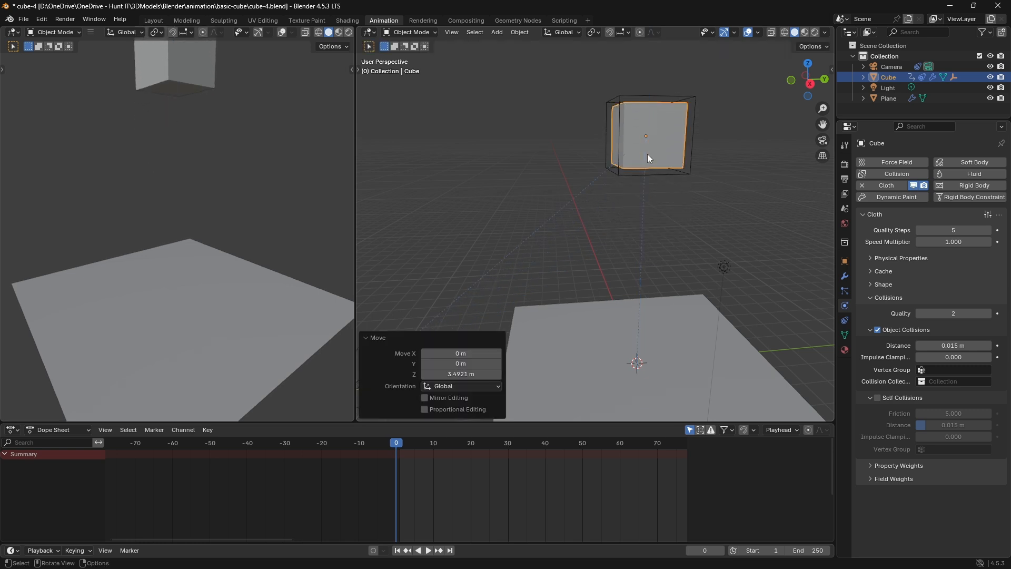
Step: Add a Bézier curve with a 1 m radius at the world origin, with nothing else selected
left_click(596, 248)
left_click(503, 33)
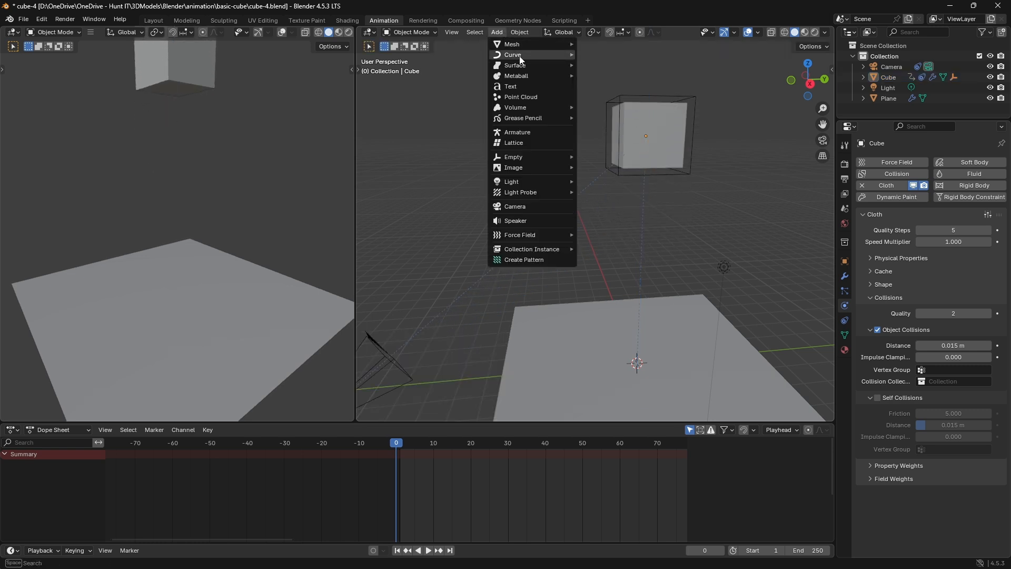
mouse_move(522, 59)
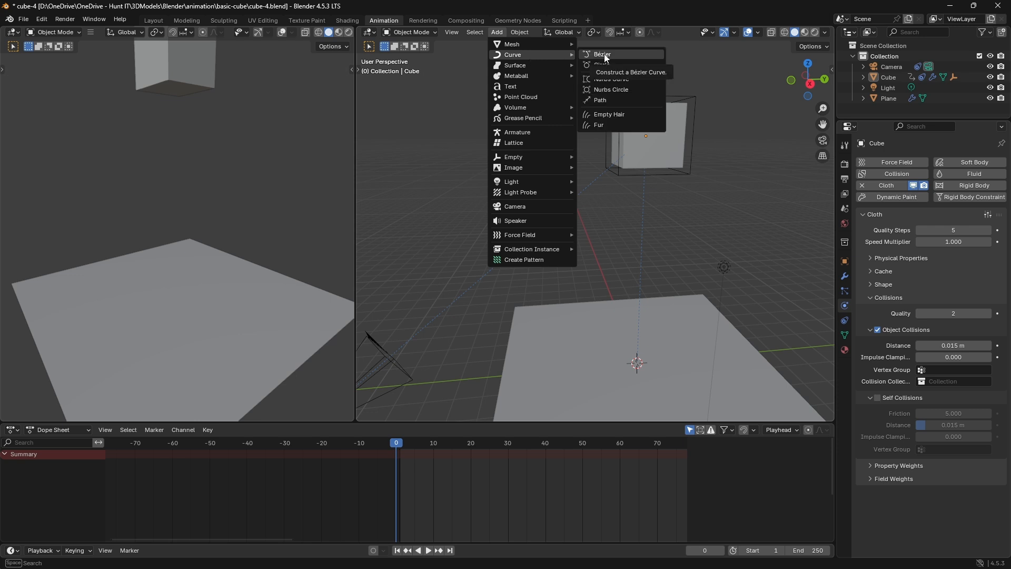
left_click(604, 56)
scroll(573, 289, "down", 3)
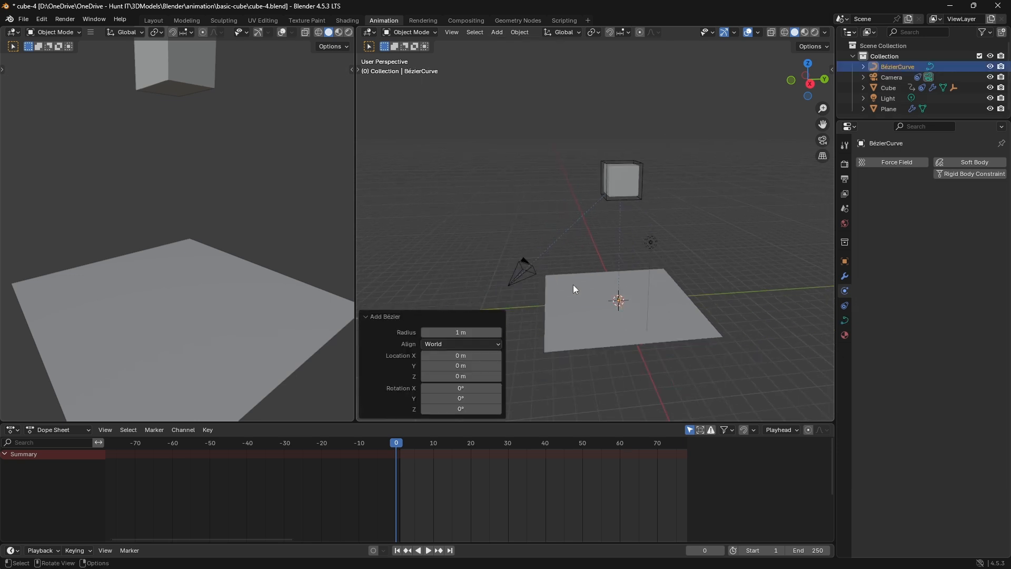
Step: Raise the Bézier curve about 6.95 m along the global Z axis so it sits beneath the cube
scroll(590, 353, "up", 2)
middle_click_drag(598, 334, 593, 279)
key("g")
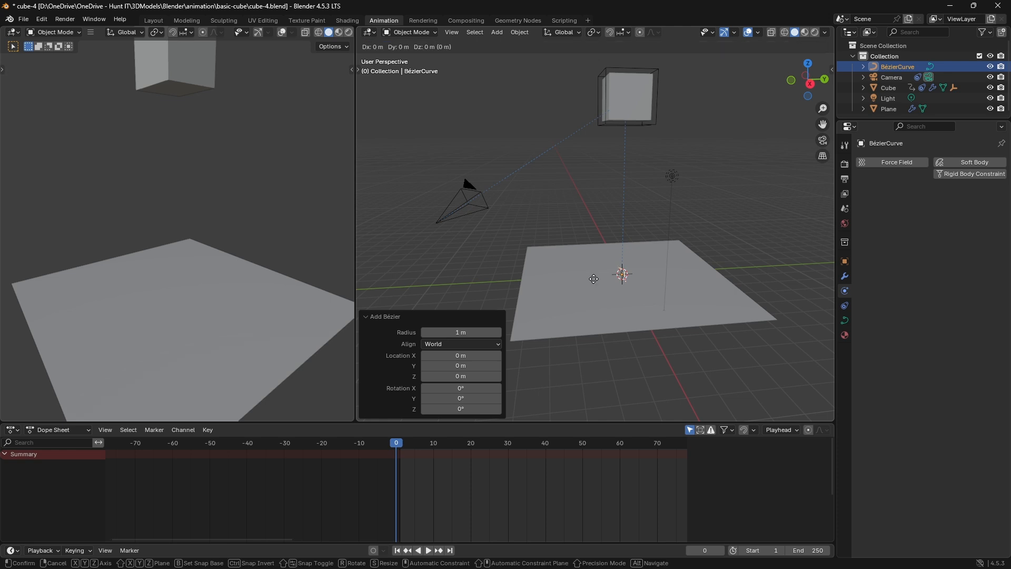
key("z")
left_click(605, 149)
middle_click_drag(604, 149, 598, 255)
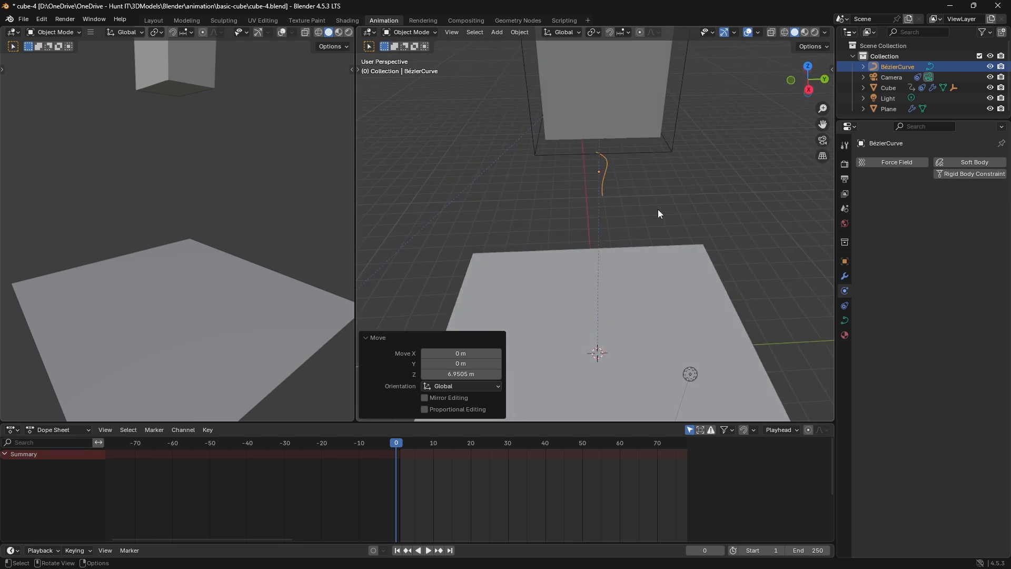
Step: Rotate the Bézier curve about 91° around the global Z axis and scale it up so it extends well past the cube
key("r")
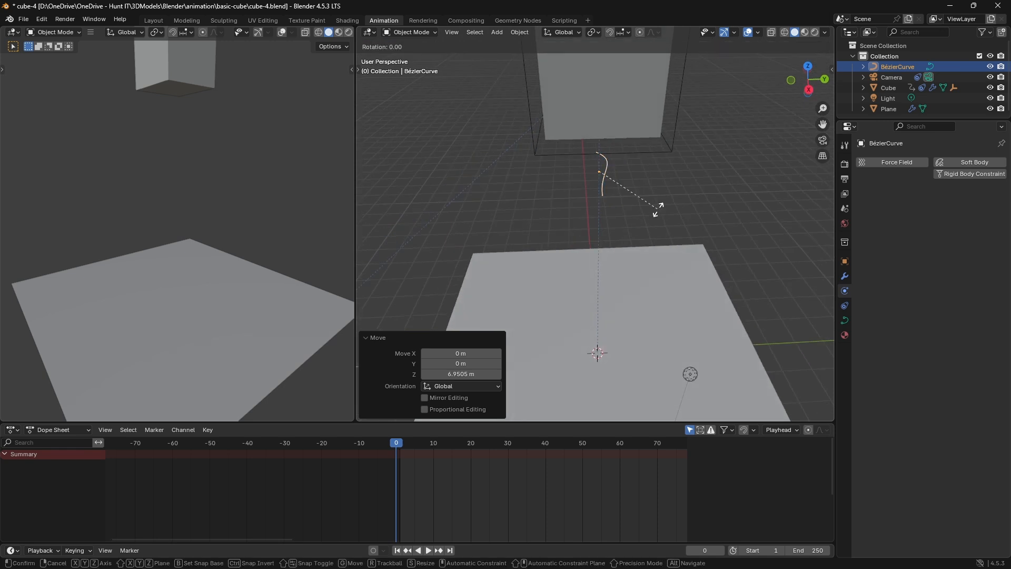
key("z")
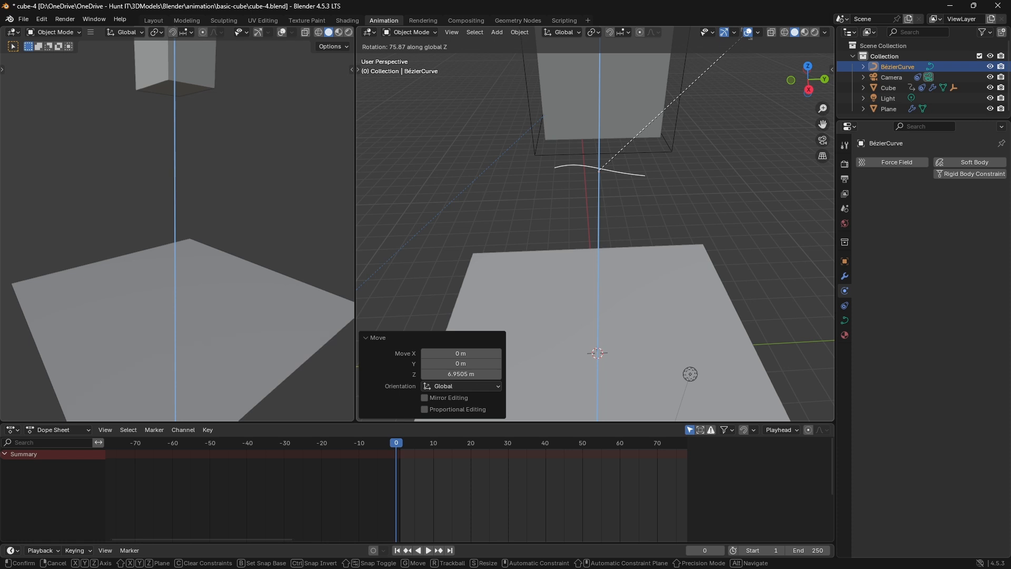
left_click(667, 68)
key("s")
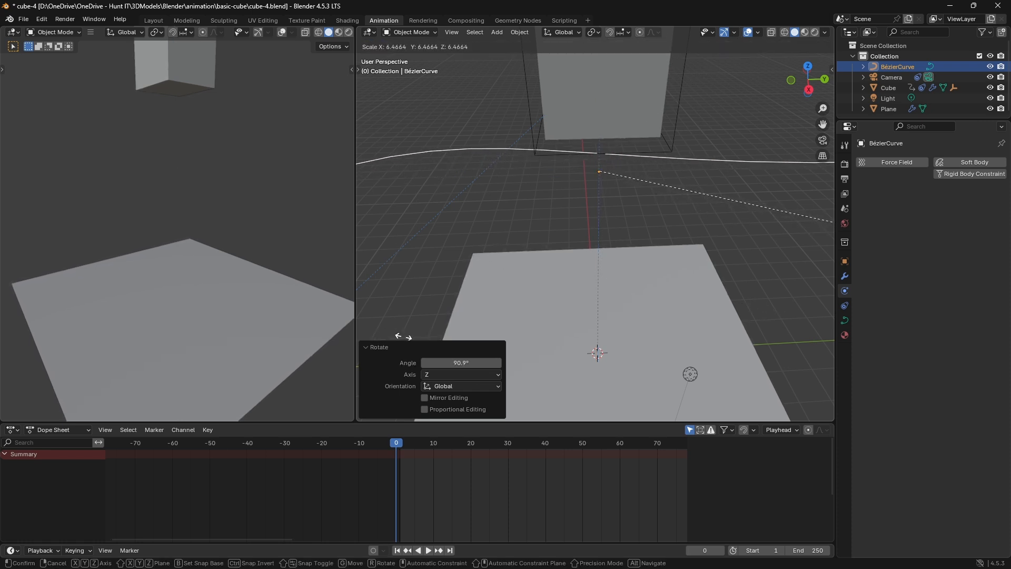
left_click(649, 227)
middle_click_drag(649, 228, 609, 261)
middle_click_drag(518, 262, 519, 287)
Step: In Edit Mode, move the inner handle of the curve's nearer end point outward past the plane's edge for a wider bend
key("Tab")
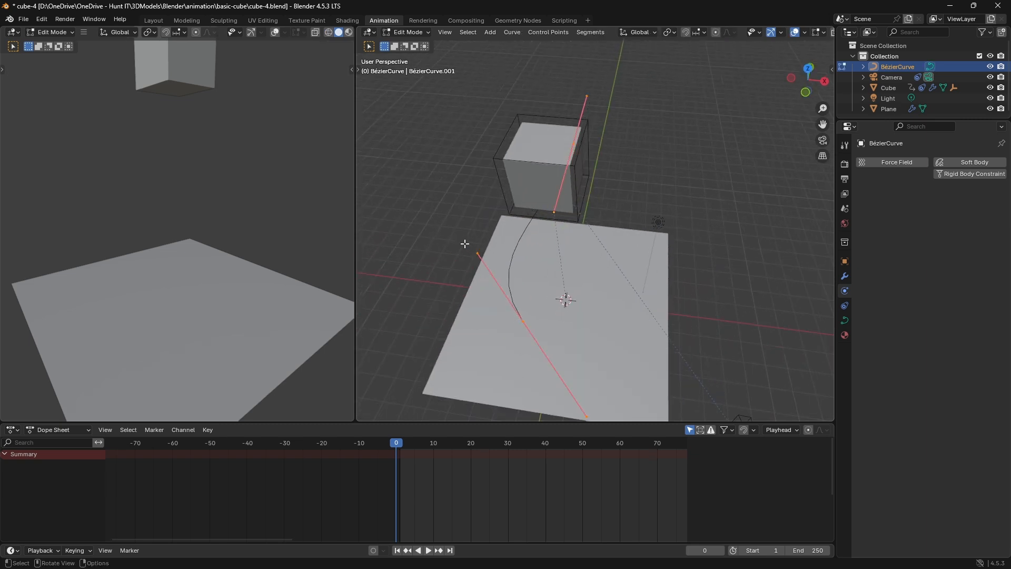
left_click(484, 262)
key("g")
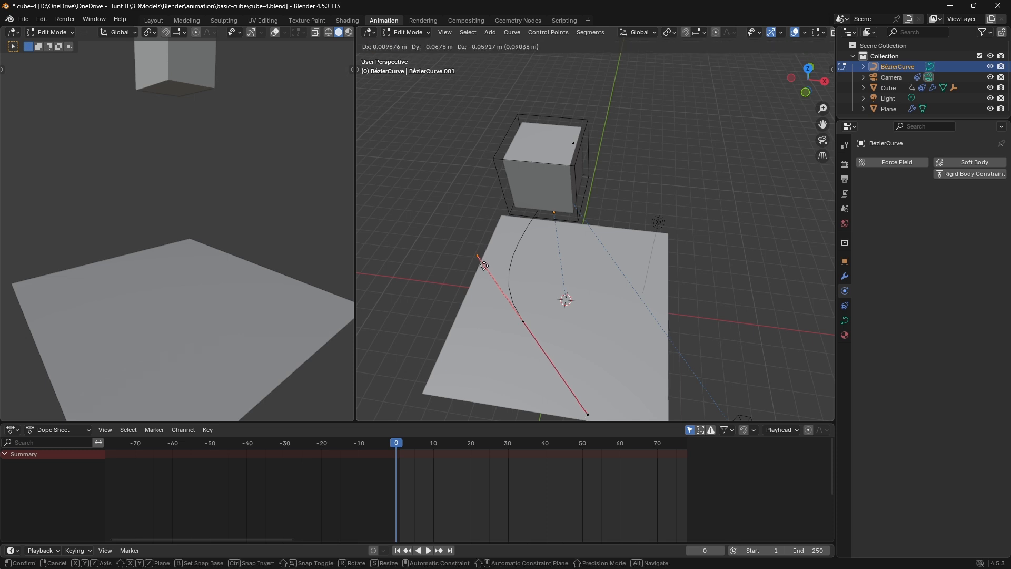
left_click(440, 298)
Step: Move that end point of the curve about 1 m outward in the negative X direction and return to Object Mode
left_click(537, 327)
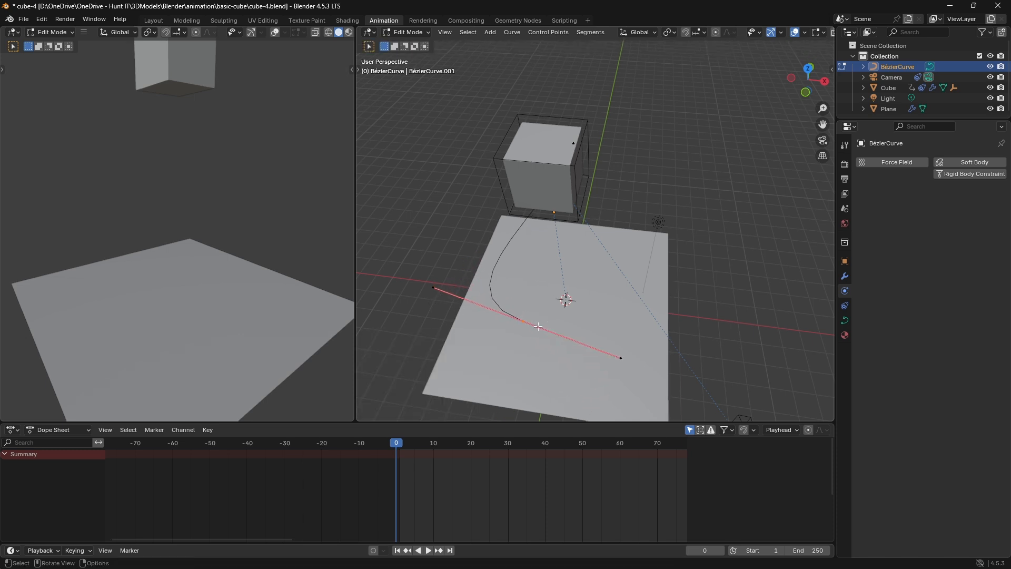
key("g")
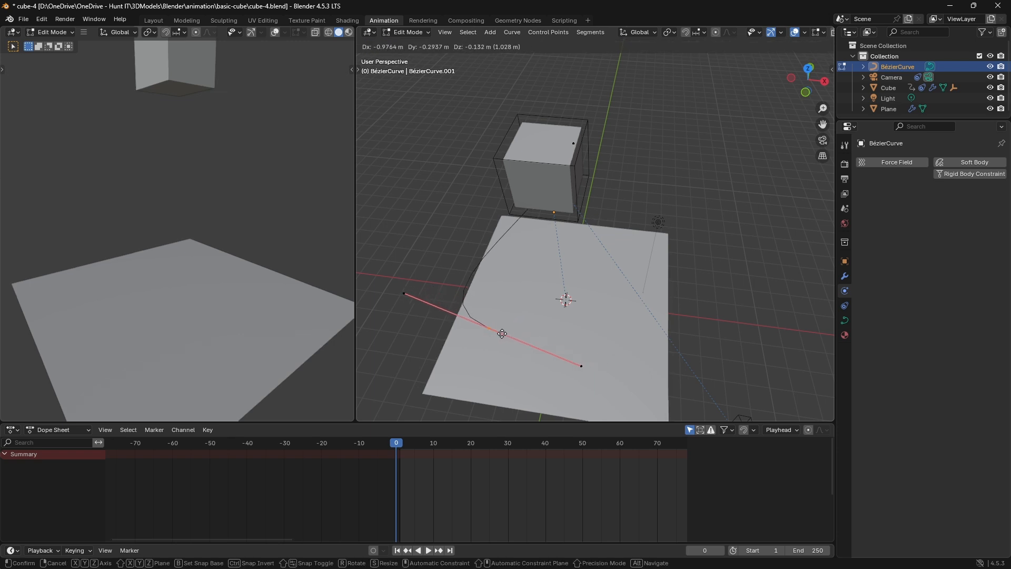
left_click(499, 334)
left_click(703, 183)
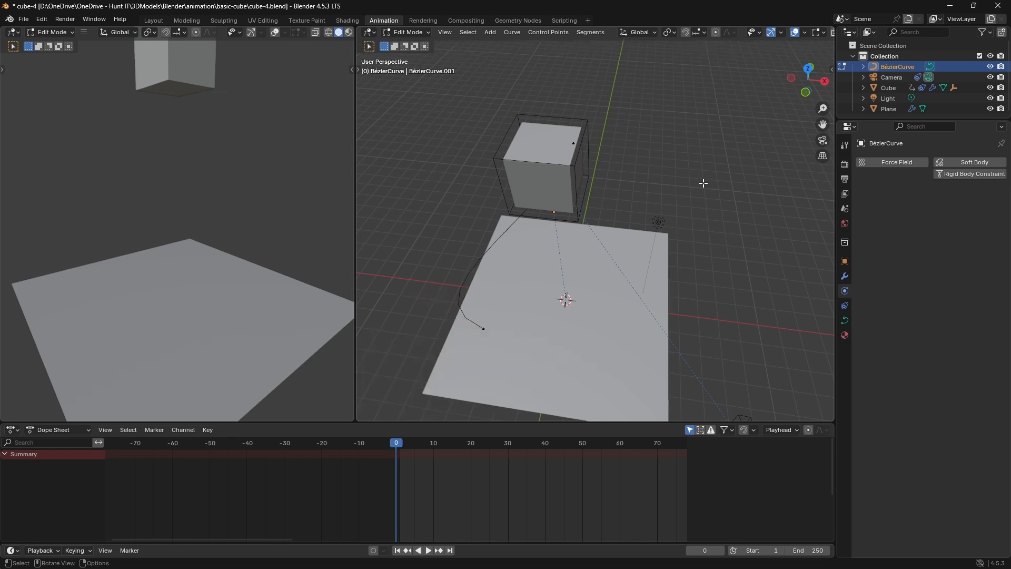
middle_click_drag(703, 183, 616, 171)
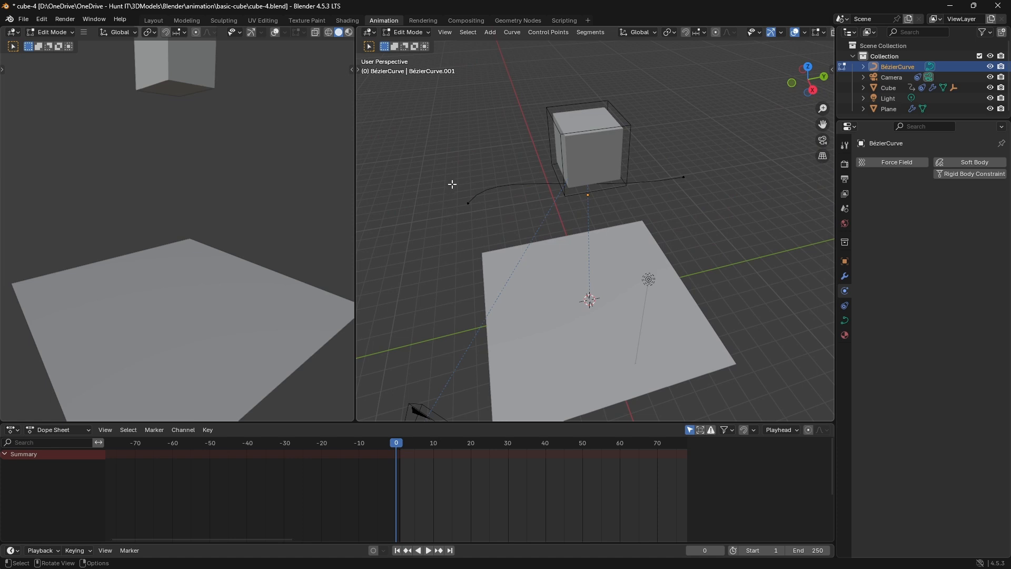
key("Tab")
Step: Move the whole Bézier curve about 0.53 m in X, 0.40 m in Y and -0.46 m in Z
key("g")
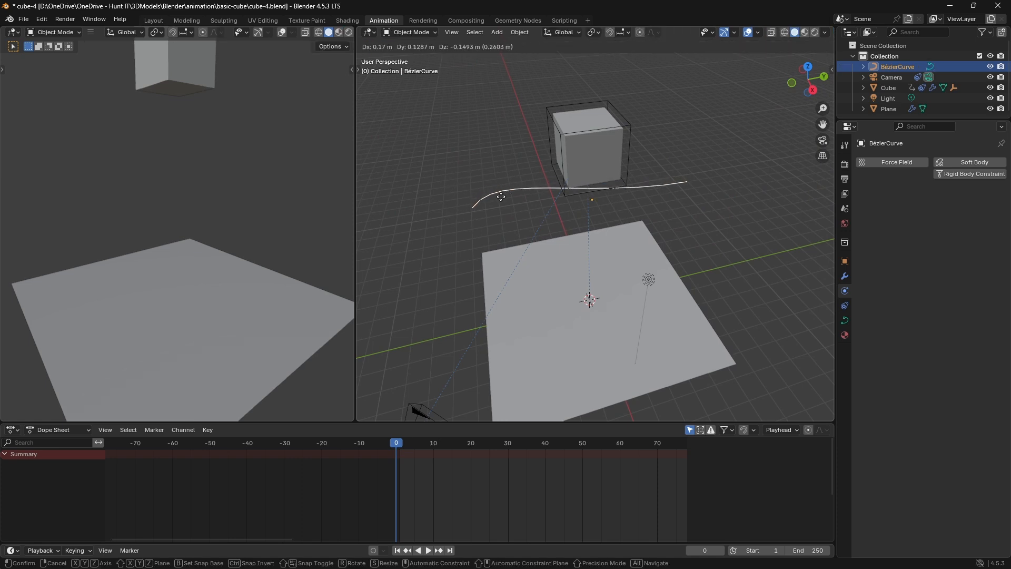
left_click(510, 205)
middle_click_drag(511, 207, 521, 283)
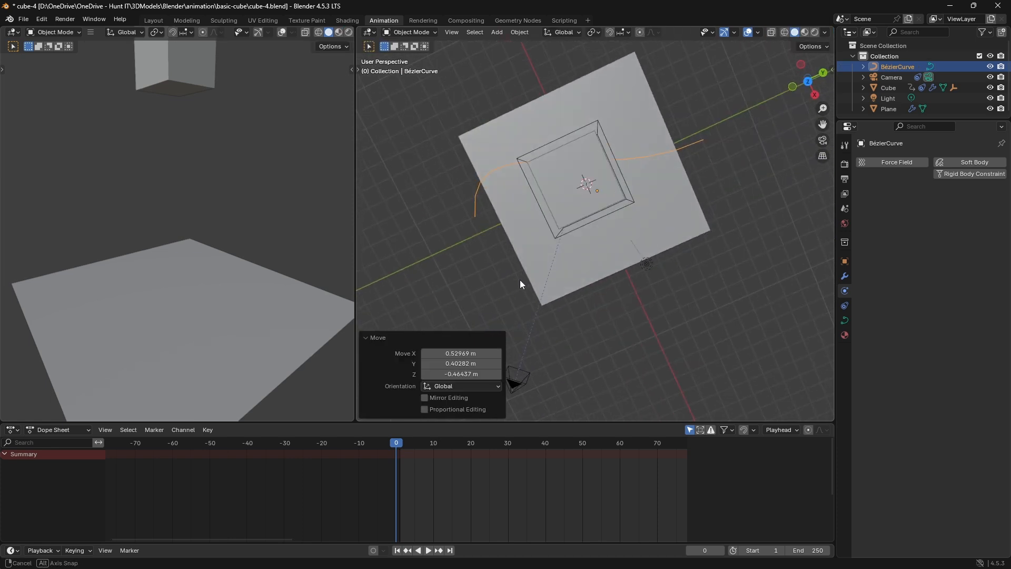
middle_click_drag(481, 215, 483, 179)
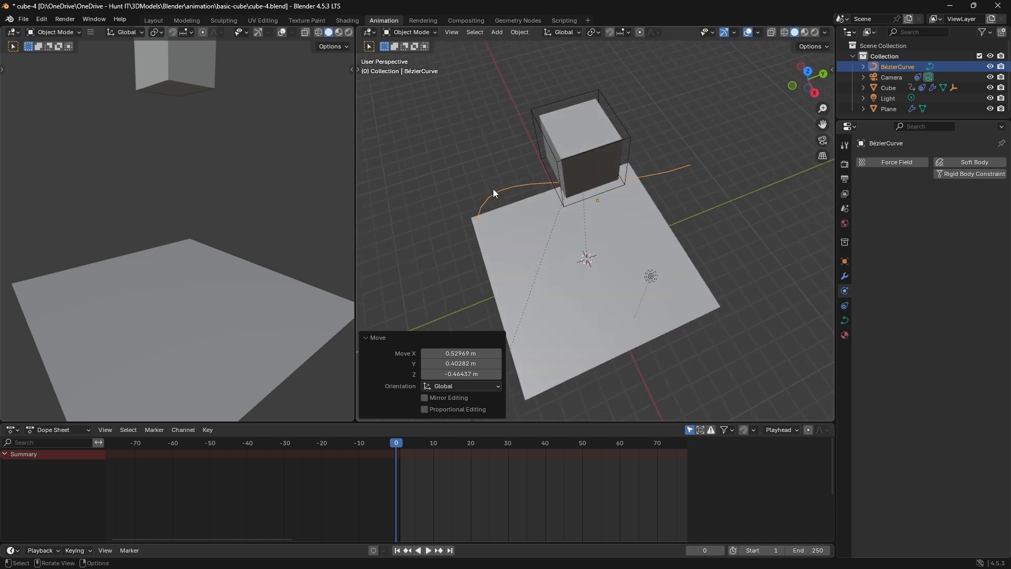
left_click(597, 169)
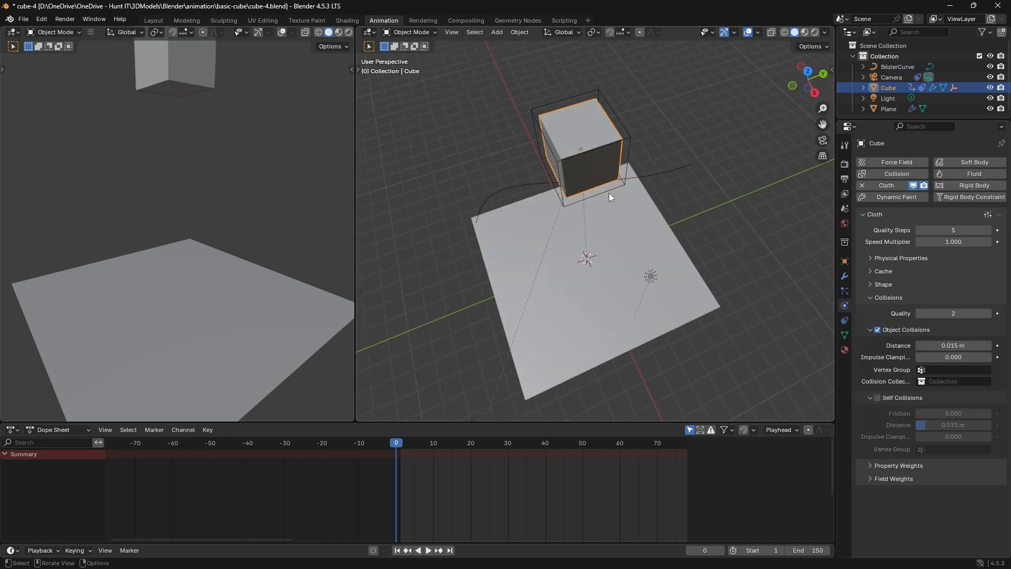
middle_click_drag(610, 214, 631, 227)
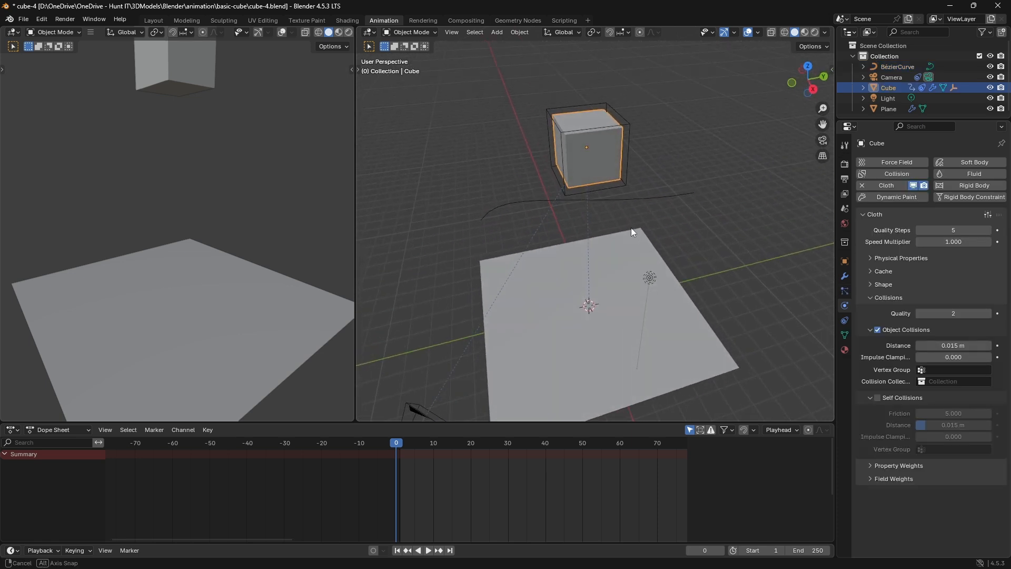
left_click(504, 212)
Step: Add a 2 m cube mesh at the world origin
left_click(475, 137)
left_click(497, 32)
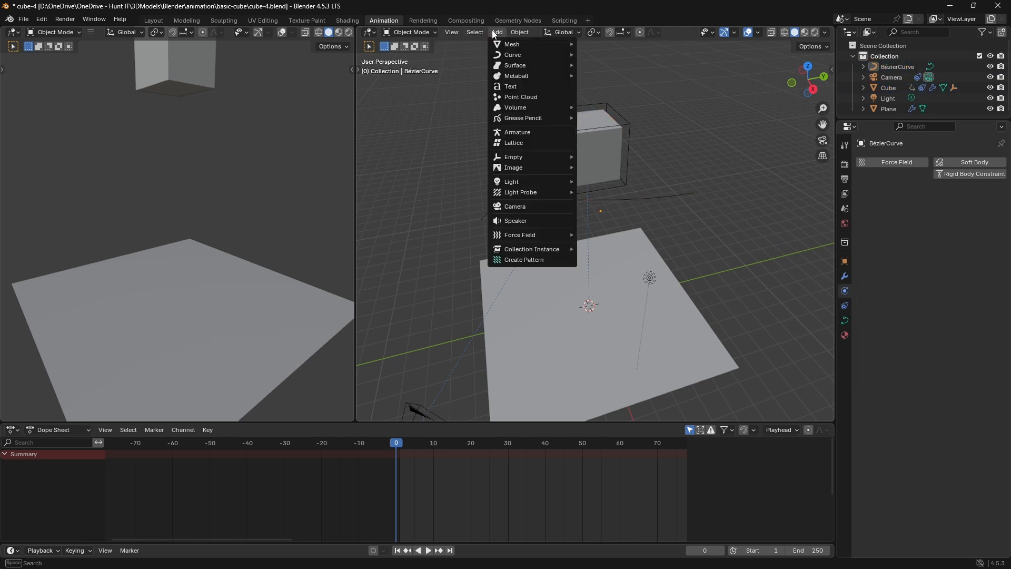
mouse_move(510, 45)
left_click(634, 52)
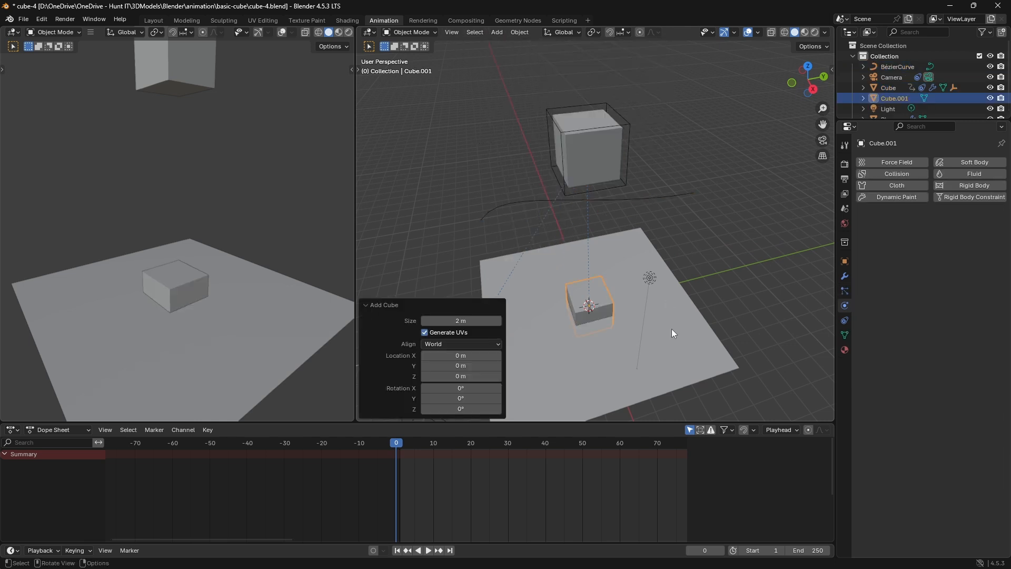
Step: Raise the new cube along the global Z axis to just below the cloth cube, lowering it about 0.58 m to fine-tune its height
key("g")
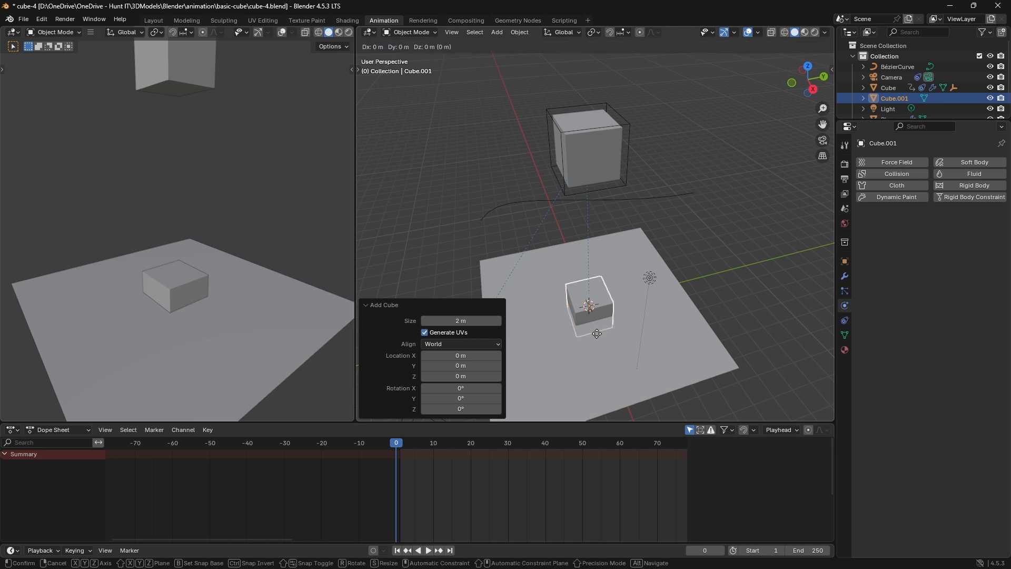
key("z")
left_click(593, 223)
middle_click_drag(594, 222, 492, 183)
key("g")
key("z")
left_click(695, 194)
scroll(670, 241, "down", 2)
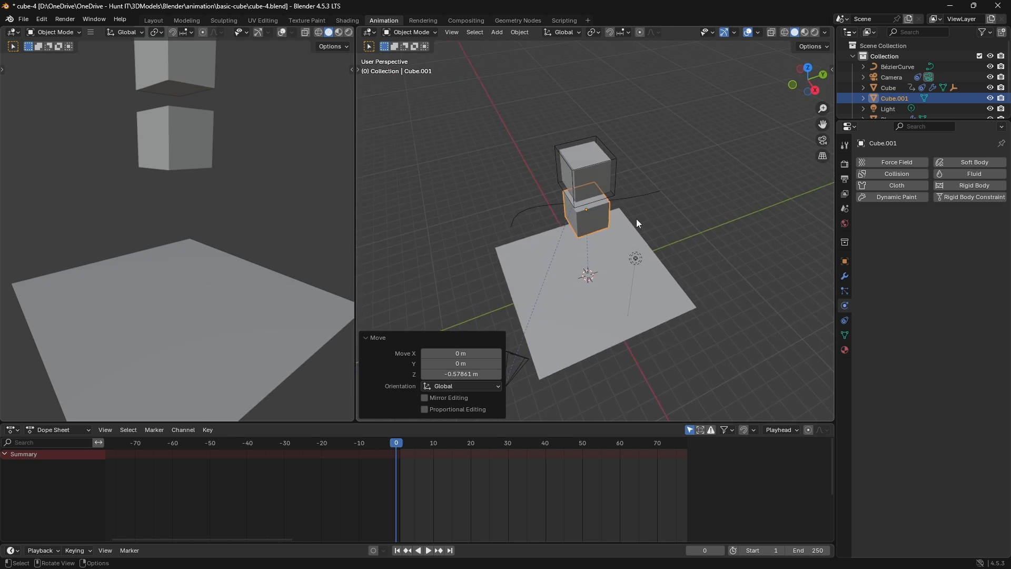
Step: Enable Collision physics on the new lower cube
scroll(615, 255, "up", 5)
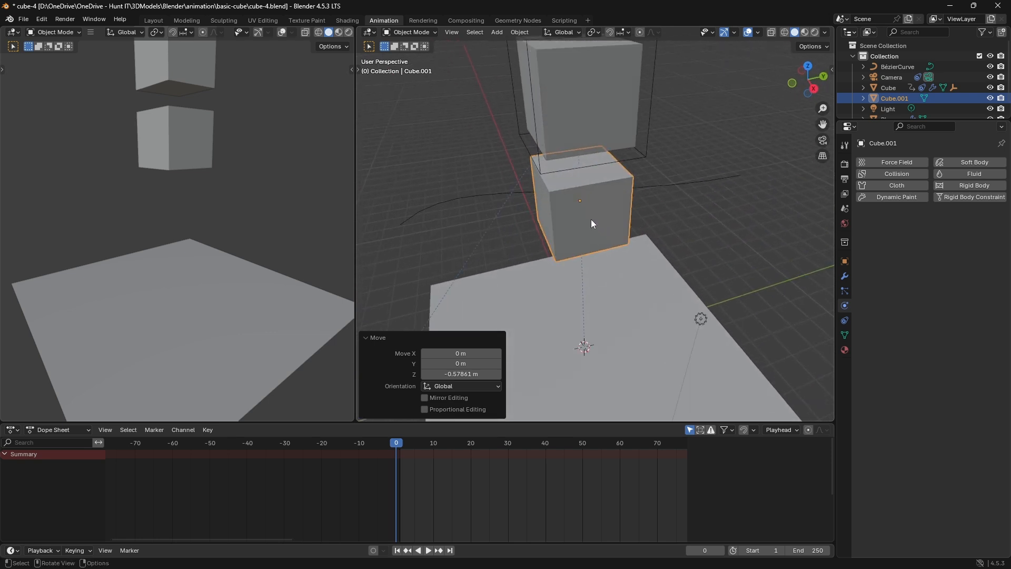
left_click(845, 277)
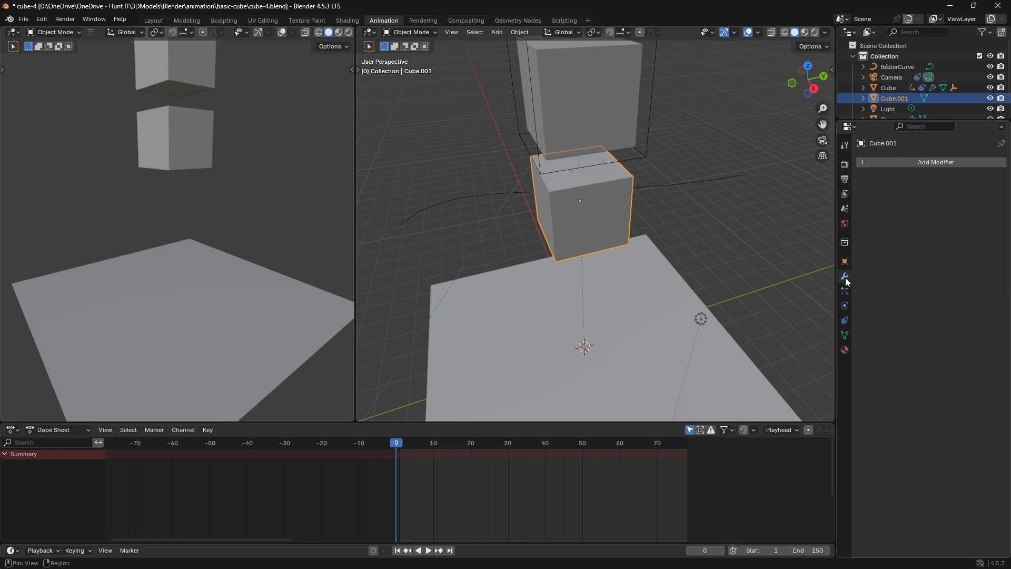
left_click(843, 307)
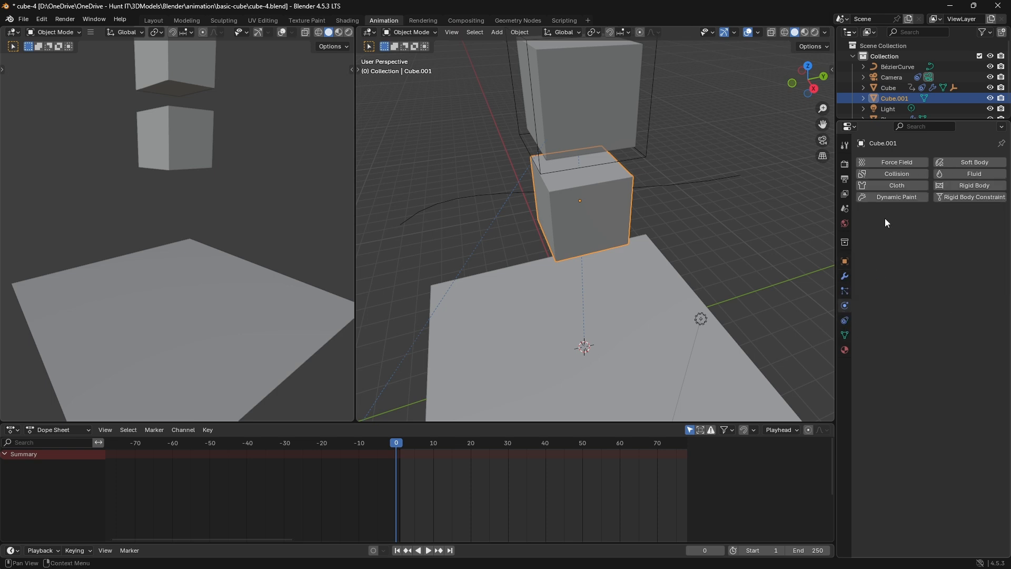
left_click(894, 175)
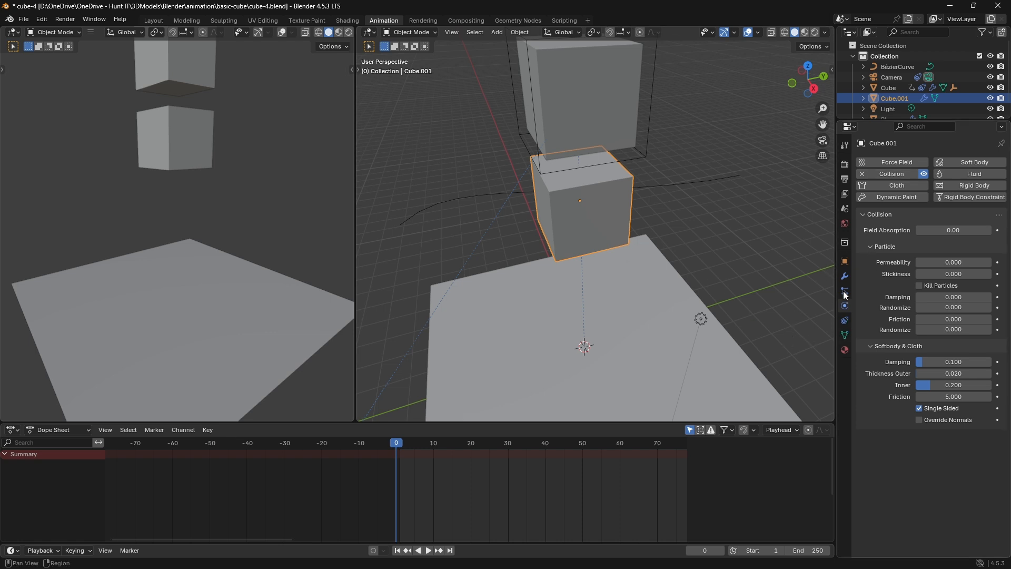
Step: Add a Follow Path constraint to the lower cube with BézierCurve as its target
left_click(845, 321)
left_click(938, 163)
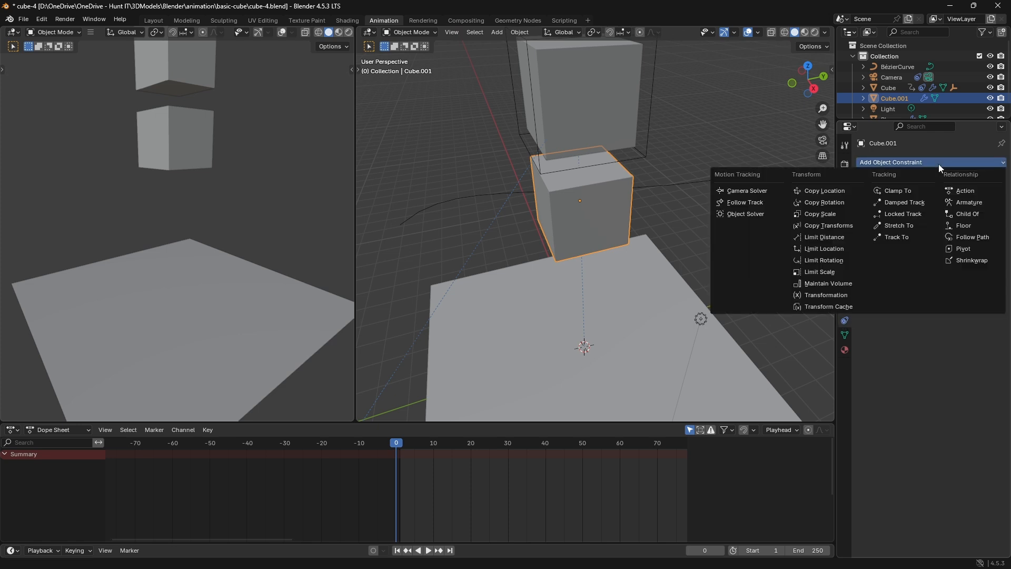
left_click(972, 237)
left_click(958, 196)
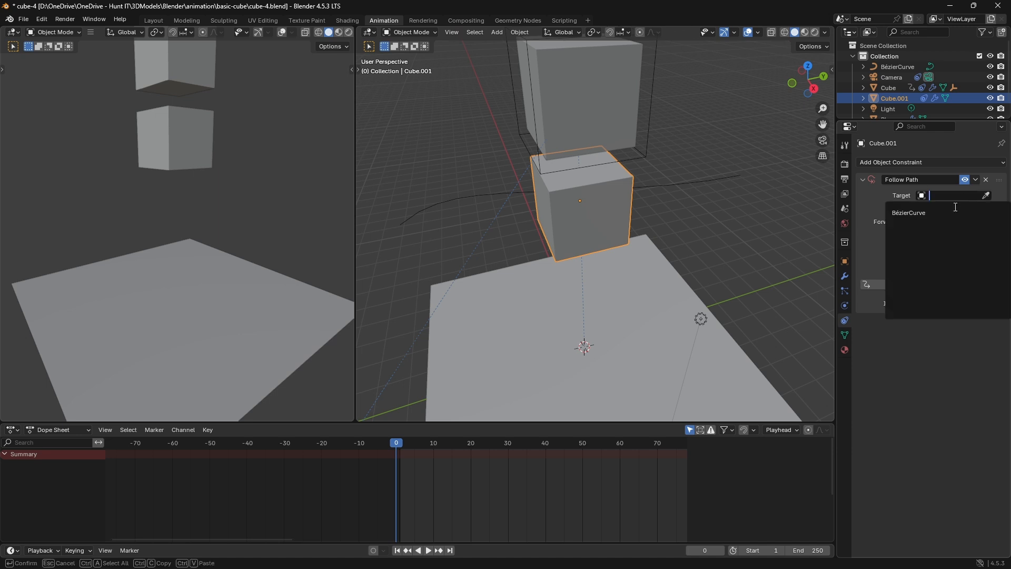
left_click(927, 212)
Step: Lower the collision cube about 6.28 m along the global Z axis to bring it down near the start of the Bézier curve
scroll(783, 244, "down", 5)
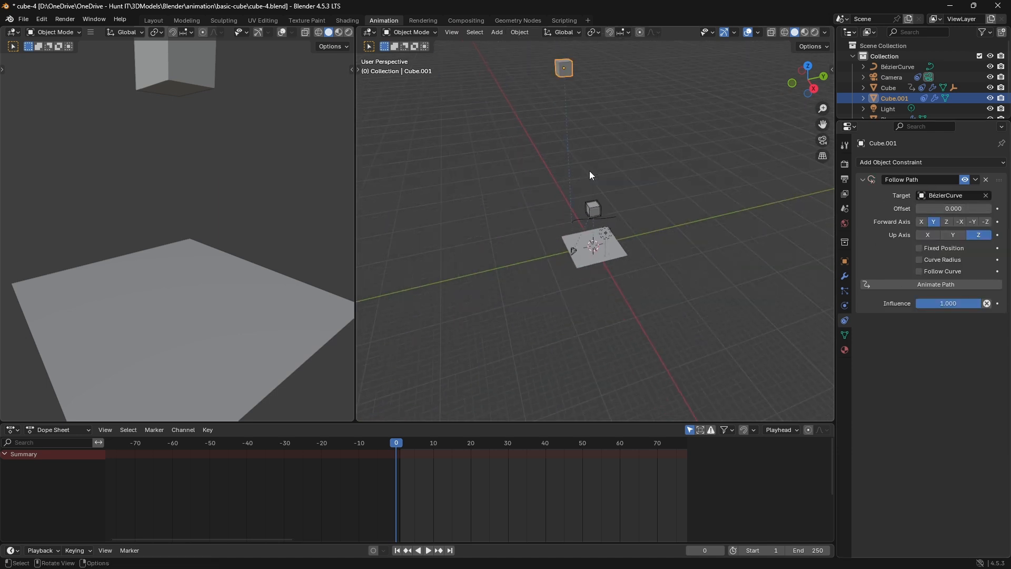
key("g")
key("z")
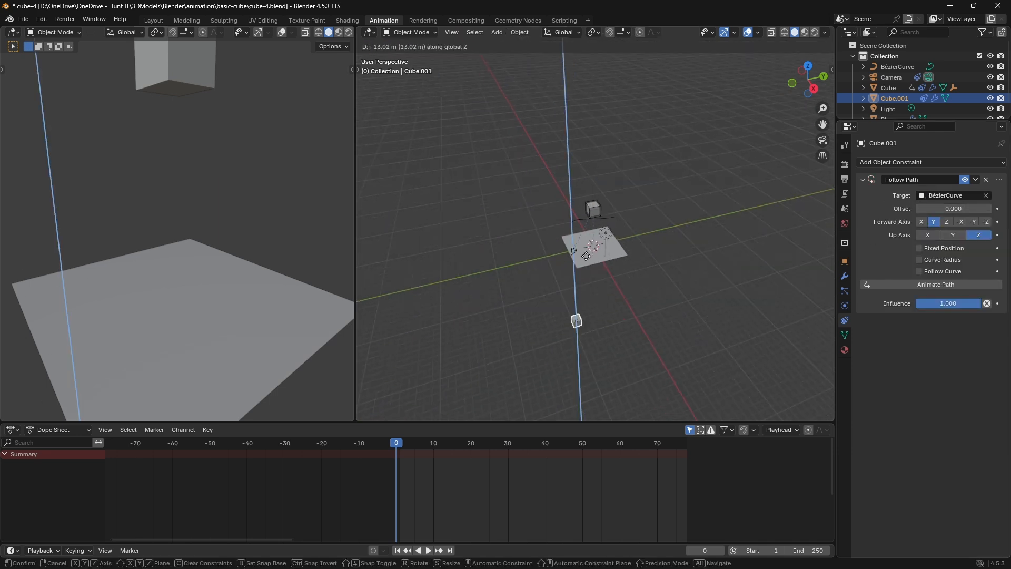
left_click(583, 210)
scroll(582, 211, "up", 5)
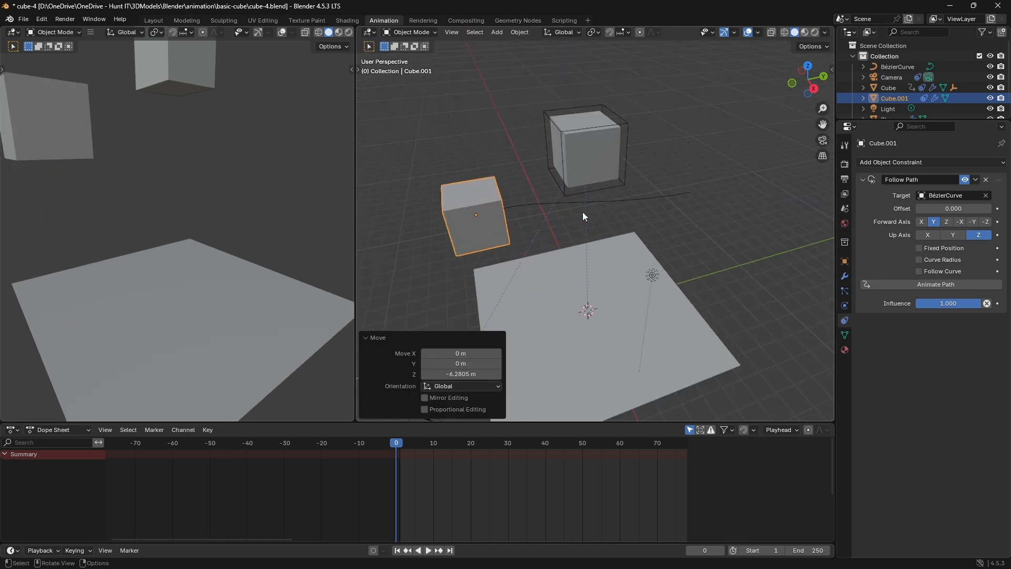
middle_click_drag(582, 212, 549, 270)
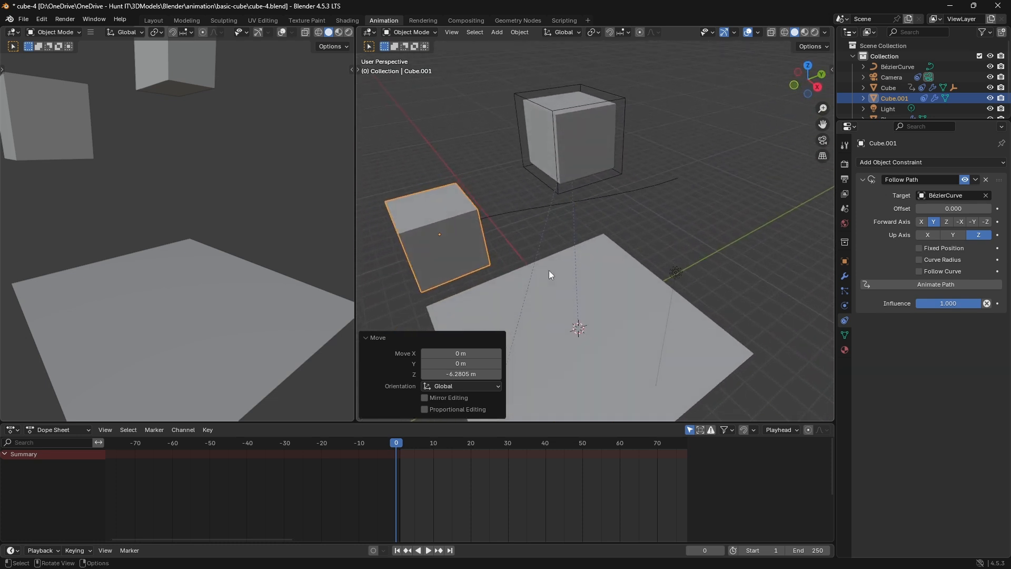
Step: Play the animation briefly to check the lower cube's motion and return to frame 0
key("space")
key("space")
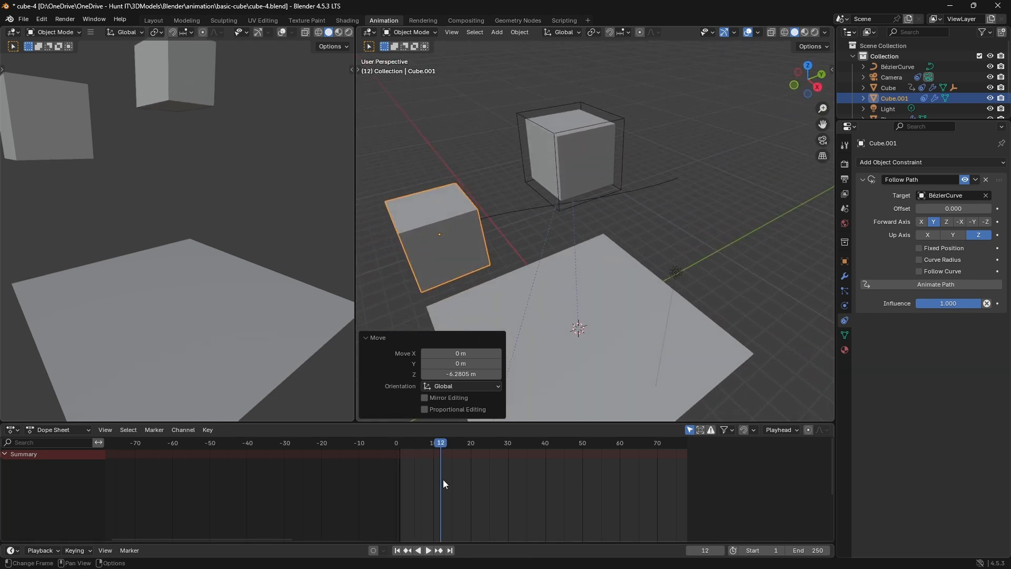
left_click_drag(436, 449, 396, 444)
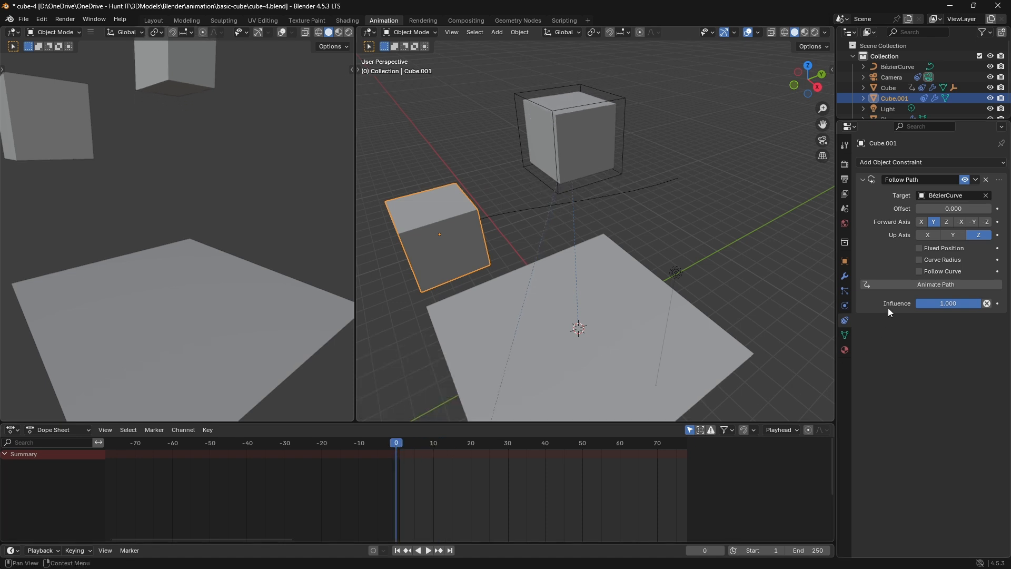
Step: Enable Follow Curve on the lower cube's Follow Path constraint, preview the playback and return to frame 0
left_click(919, 272)
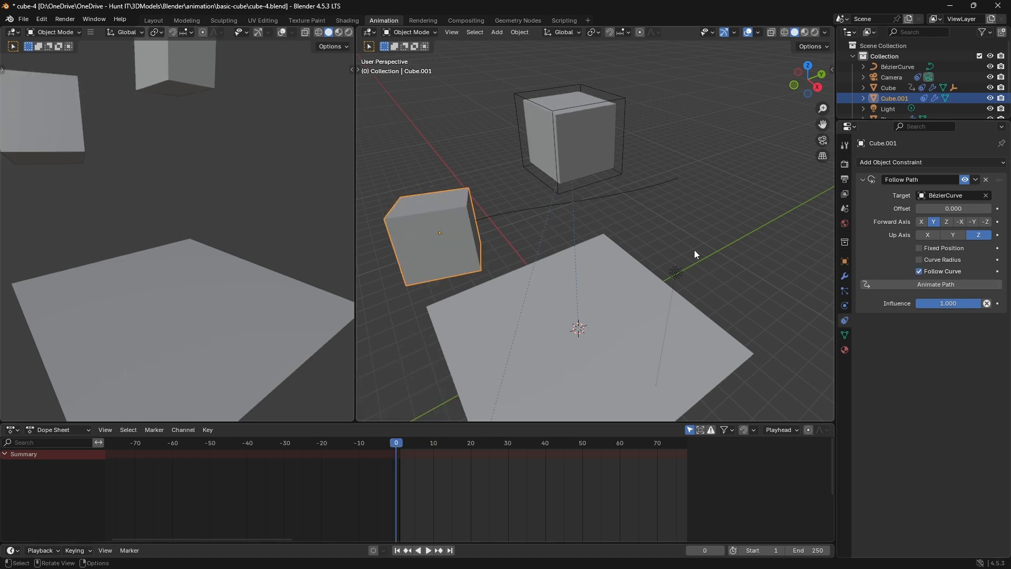
key("space")
key("space")
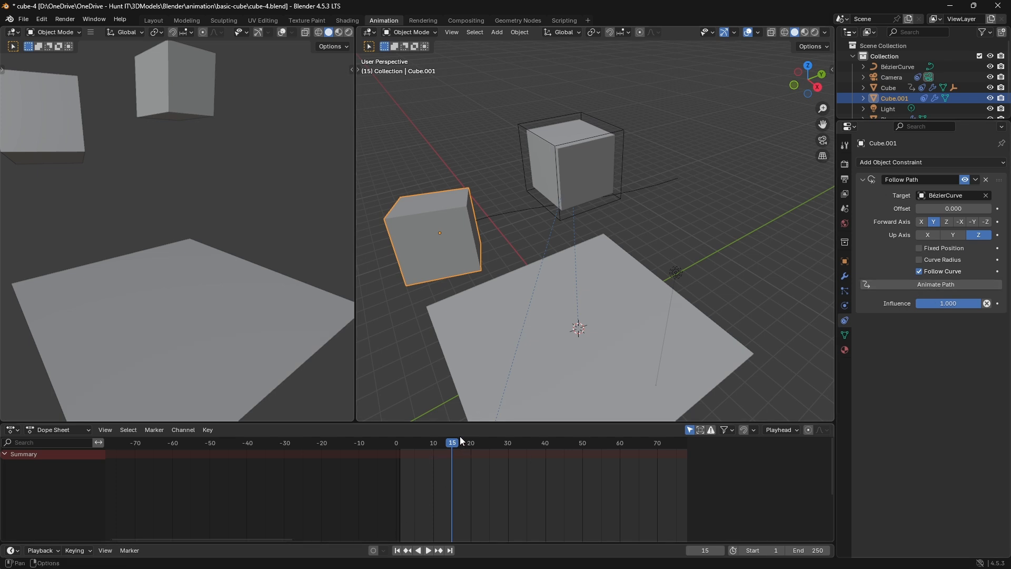
left_click_drag(460, 440, 396, 449)
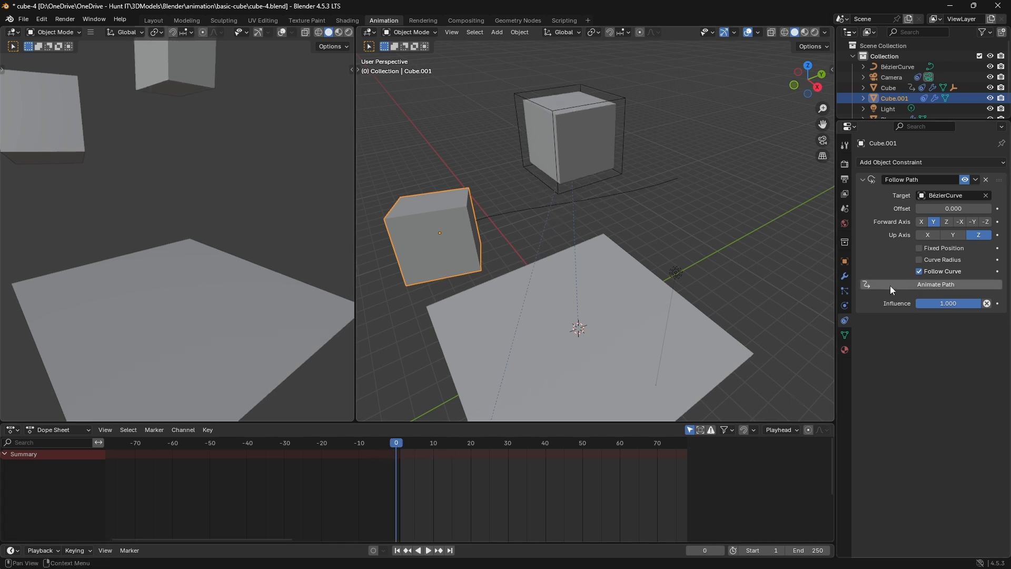
Step: Animate the path of the lower cube's Follow Path constraint, play the motion along the curve and return to frame 0
key("space")
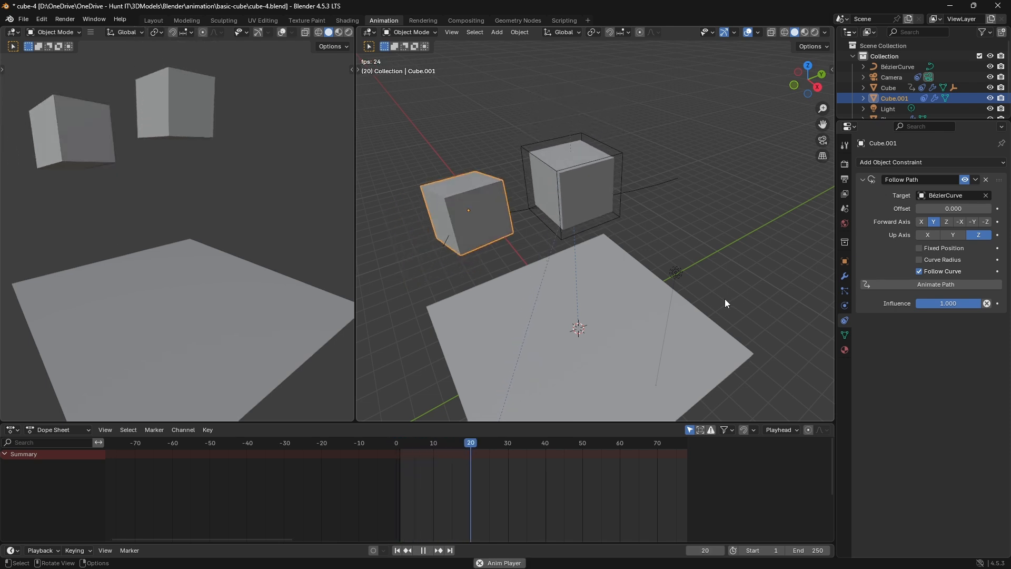
key("space")
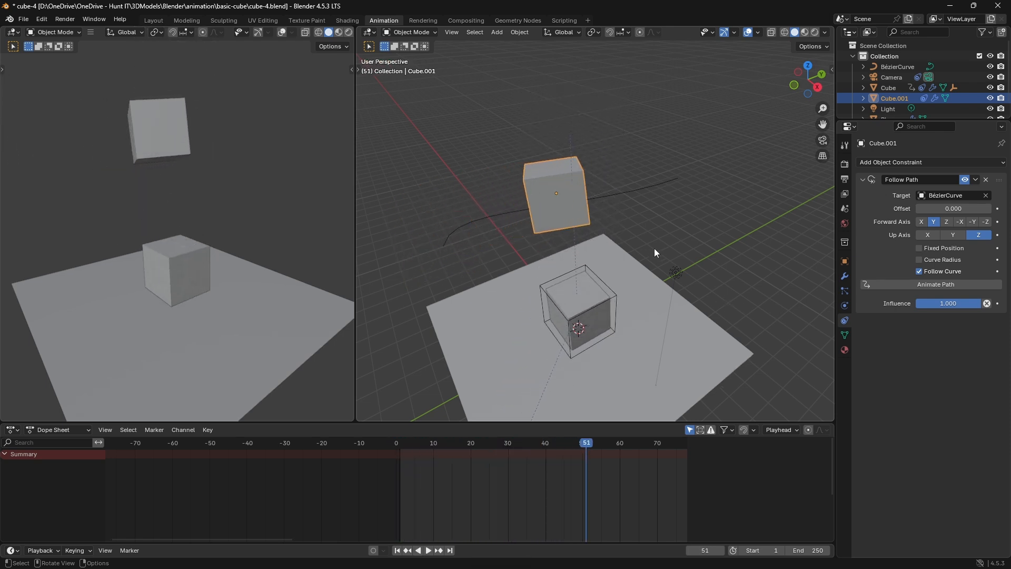
left_click_drag(587, 444, 396, 456)
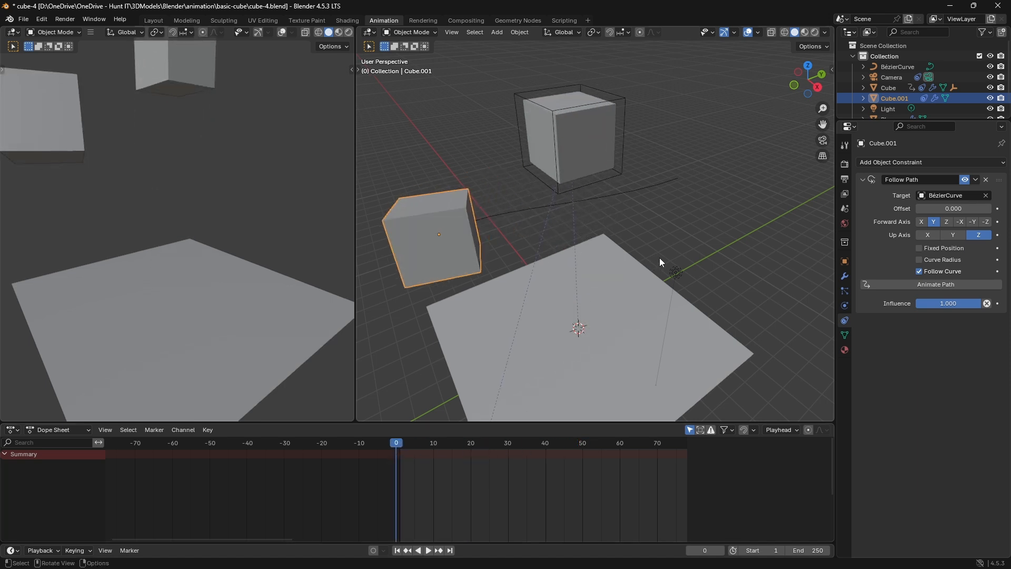
Step: Move only the Bézier curve about 1.53 m in X, 1.79 m in Y and -0.29 m in Z, bringing the path beneath the cloth cube
middle_click_drag(661, 262, 640, 267)
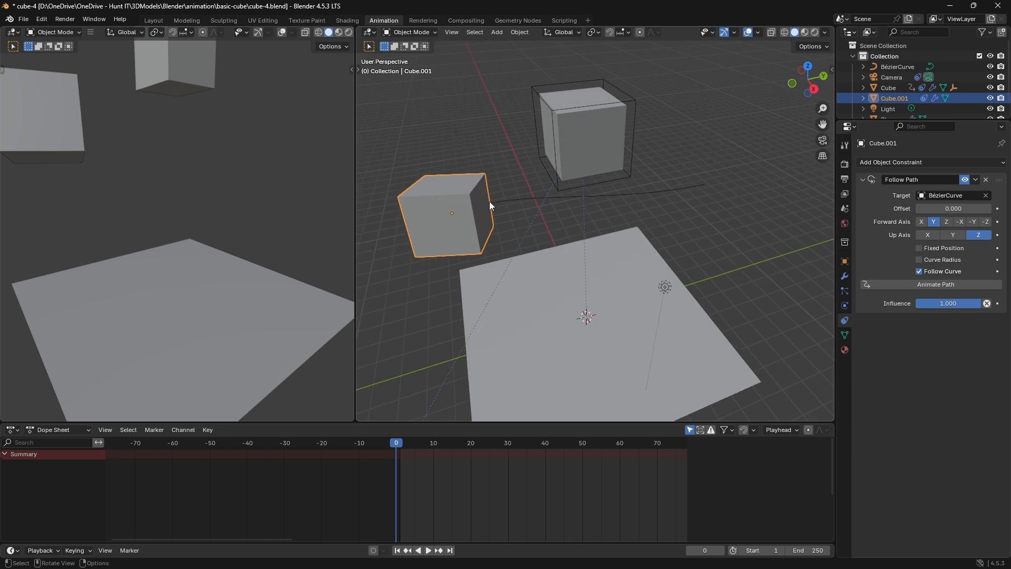
left_click(521, 206, "shift")
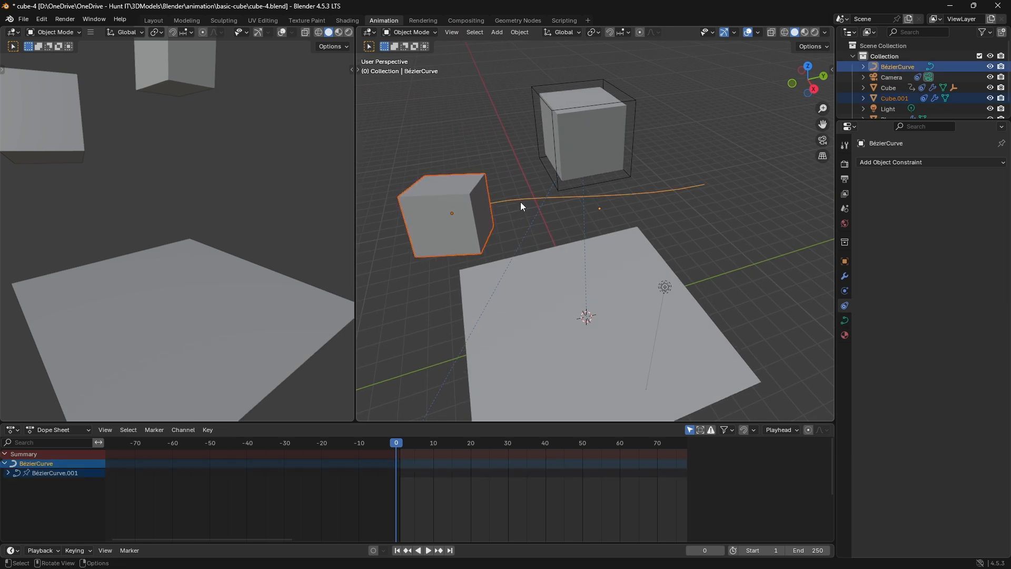
key("space")
key("Escape")
middle_click_drag(533, 207, 502, 166)
left_click(497, 159)
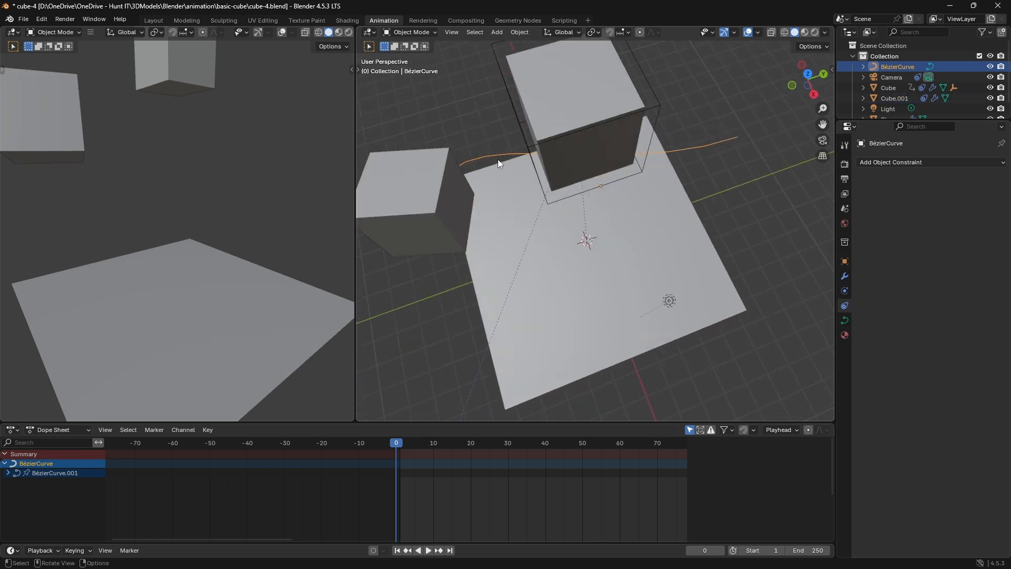
key("g")
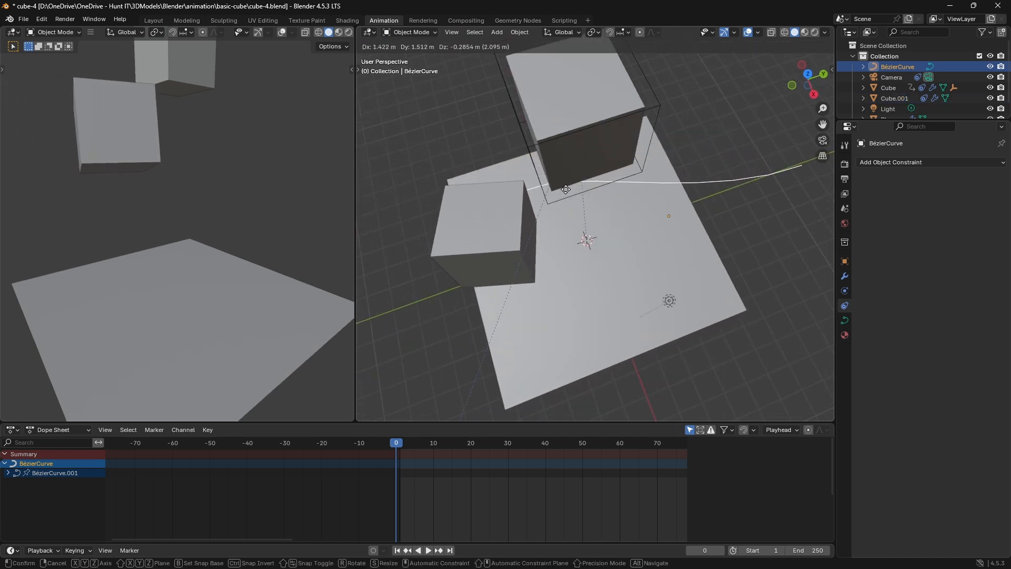
left_click(576, 188)
scroll(580, 191, "down", 3)
middle_click_drag(581, 192, 575, 155)
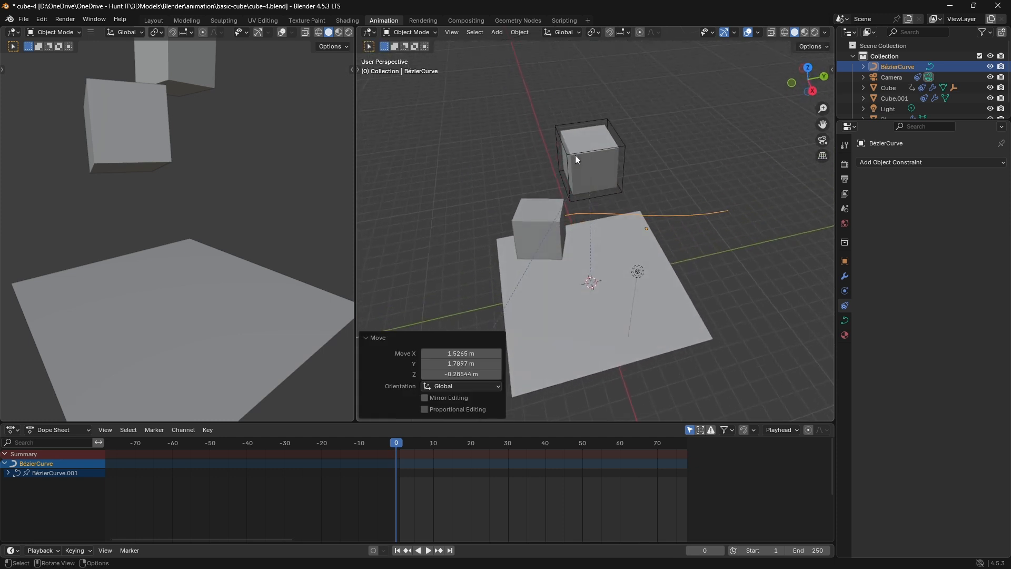
middle_click_drag(622, 344, 542, 228)
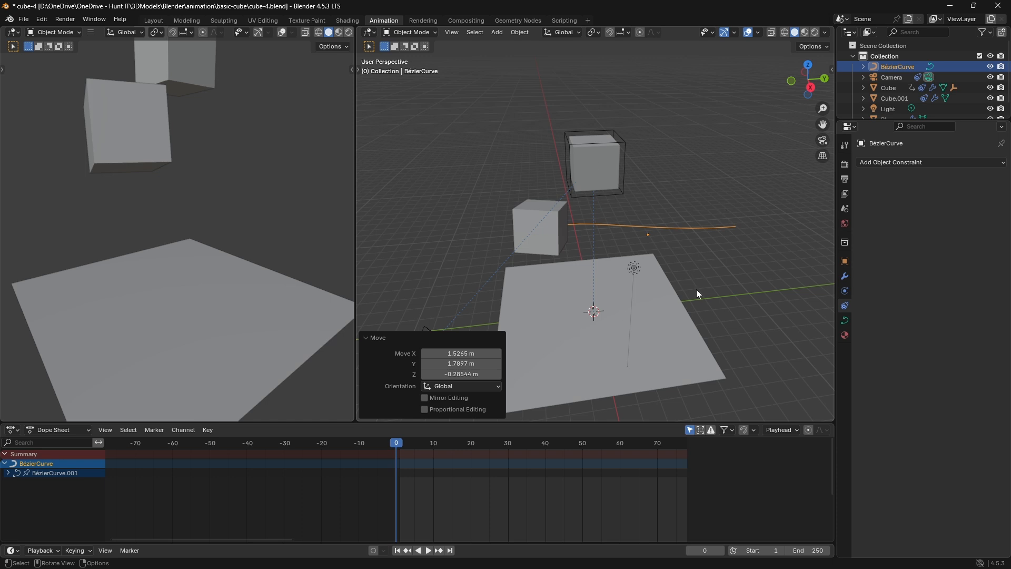
Step: Play the collision animation with the moved path and scrub back to frame 47, where the two cubes meet
key("space")
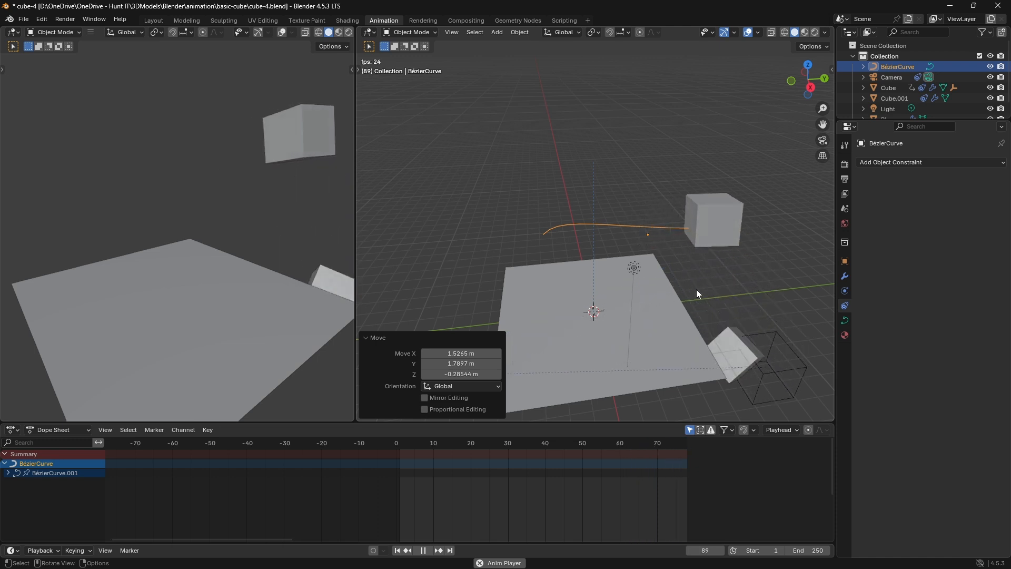
key("space")
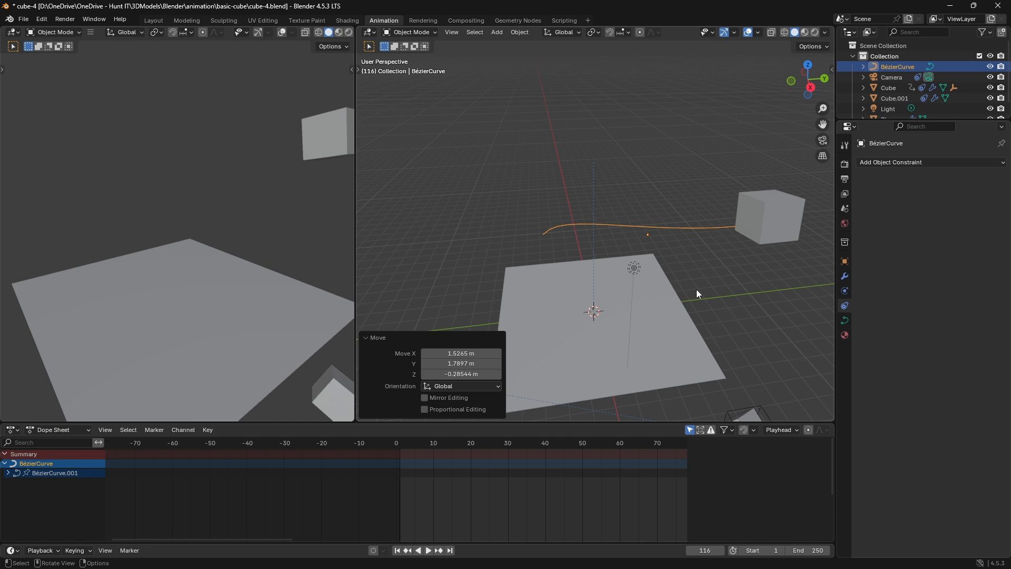
mouse_move(702, 213)
middle_mouse_down()
mouse_move(697, 241)
mouse_move(734, 262)
mouse_move(666, 250)
mouse_move(694, 220)
middle_mouse_up()
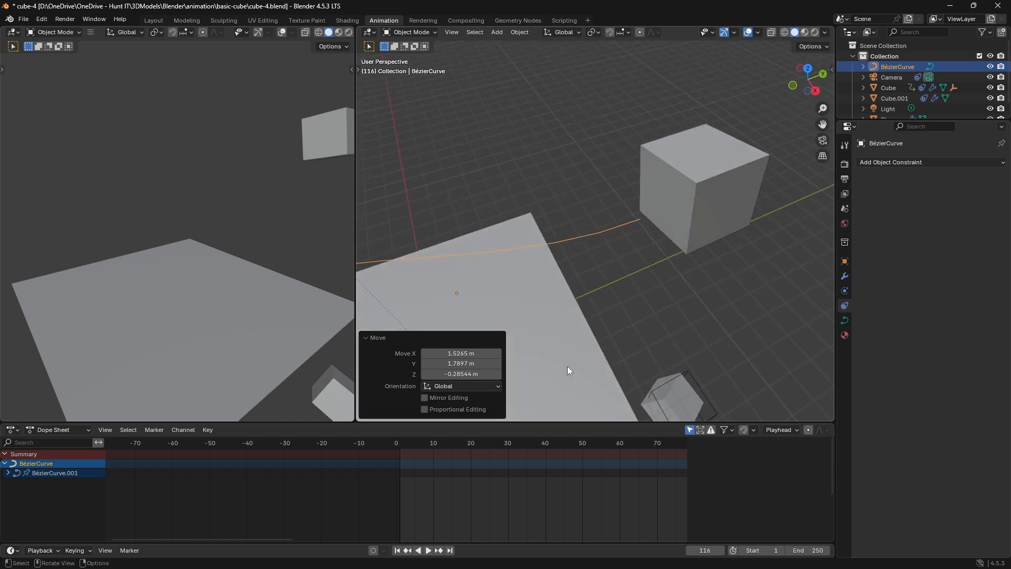
left_click_drag(591, 444, 571, 447)
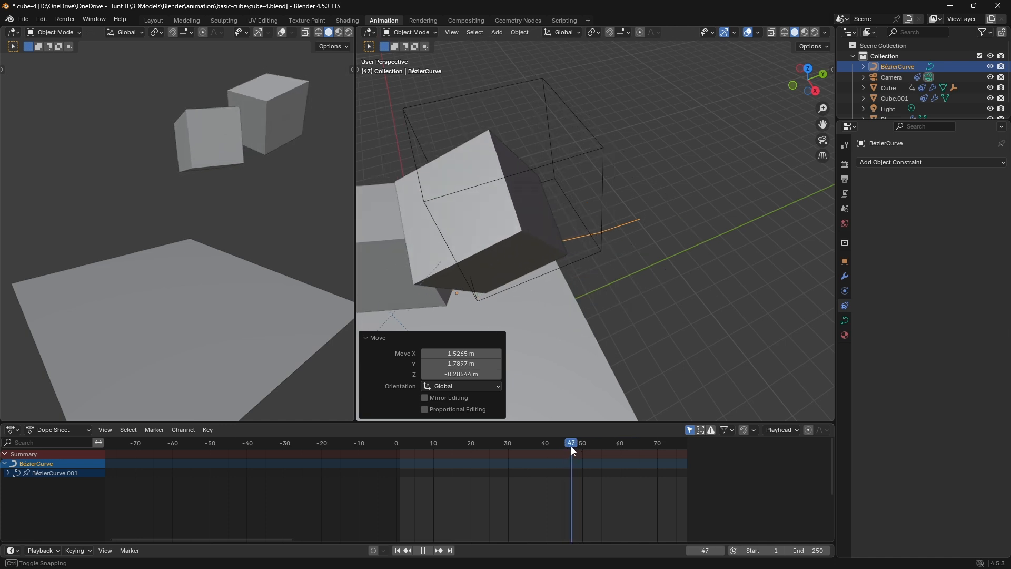
Step: Examine the cubes' contact from the top orthographic view, stepping back frame by frame to frame 42
key("KP_7")
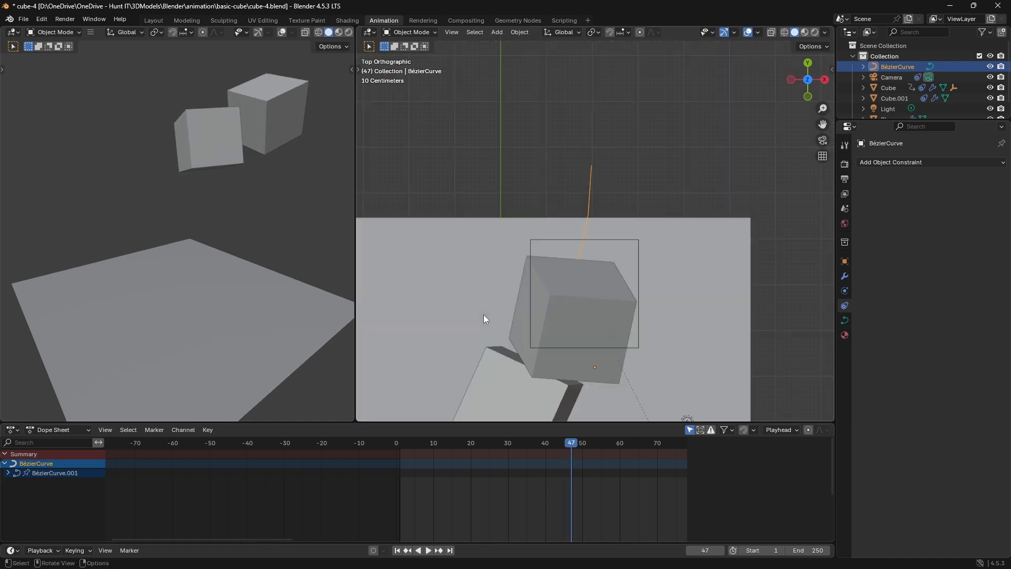
scroll(484, 314, "down", 2)
middle_click_drag(503, 329, 513, 242, "shift")
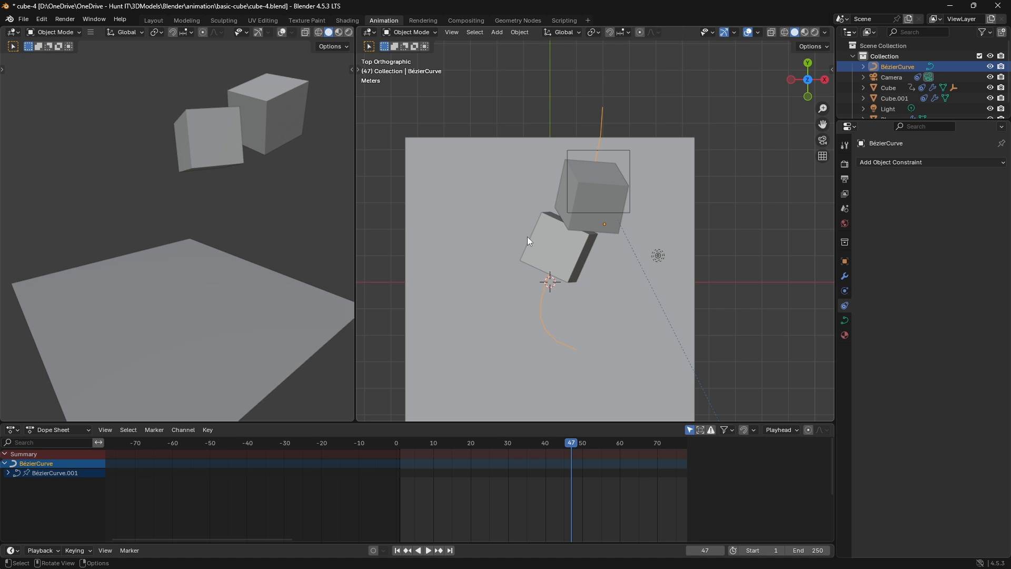
key("Left")
key("Left")
key("Left")
key("Left")
key("Left")
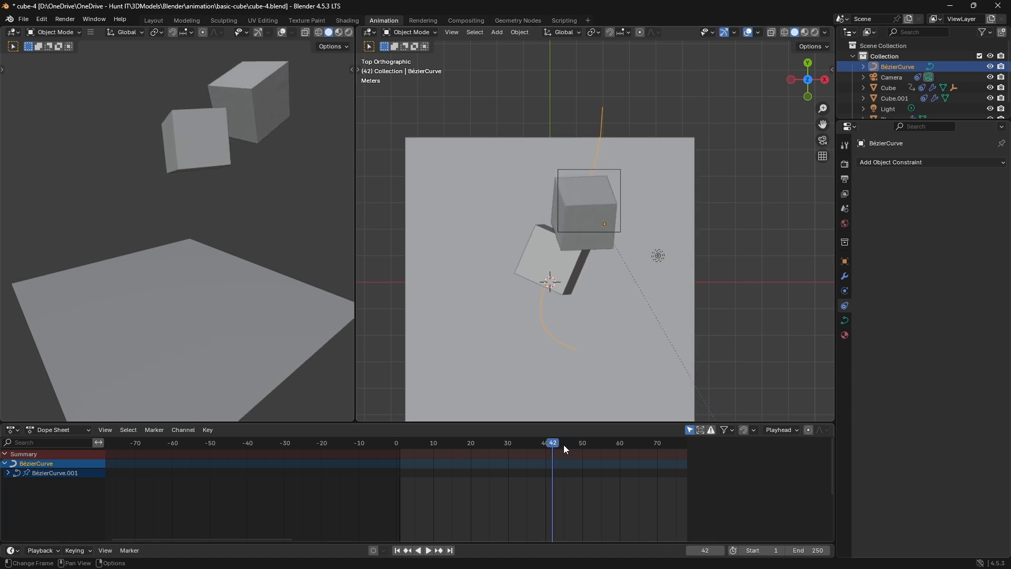
Step: Play the animation from frame 42 in the top view, scrub back through the collision and return to frame 0
key("space")
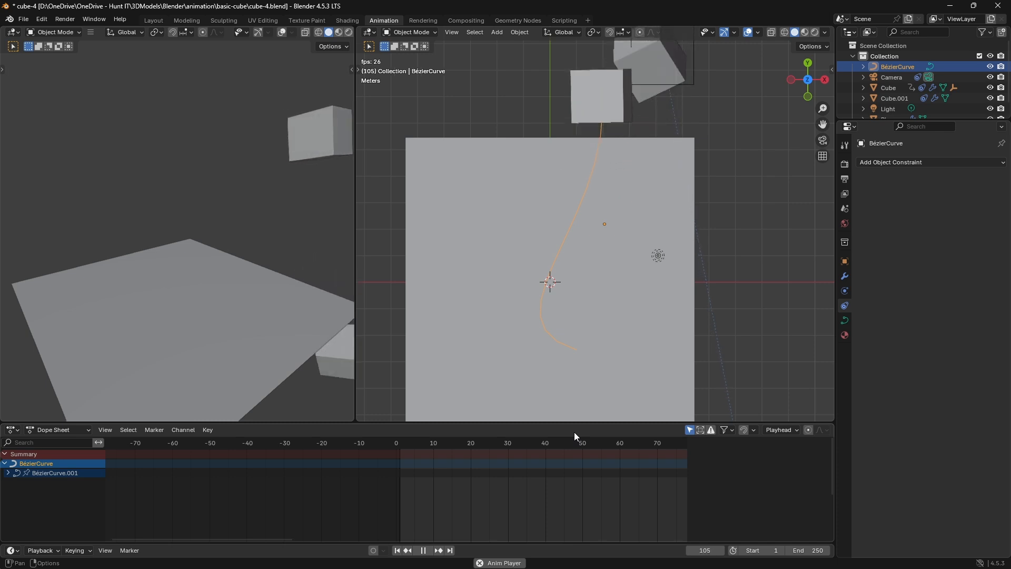
key("space")
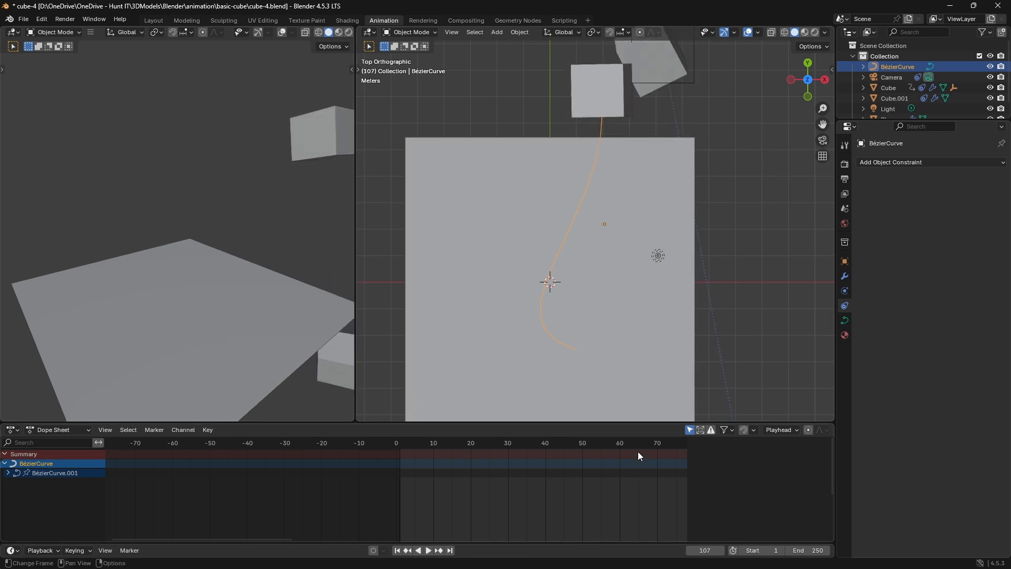
left_click_drag(639, 448, 584, 460)
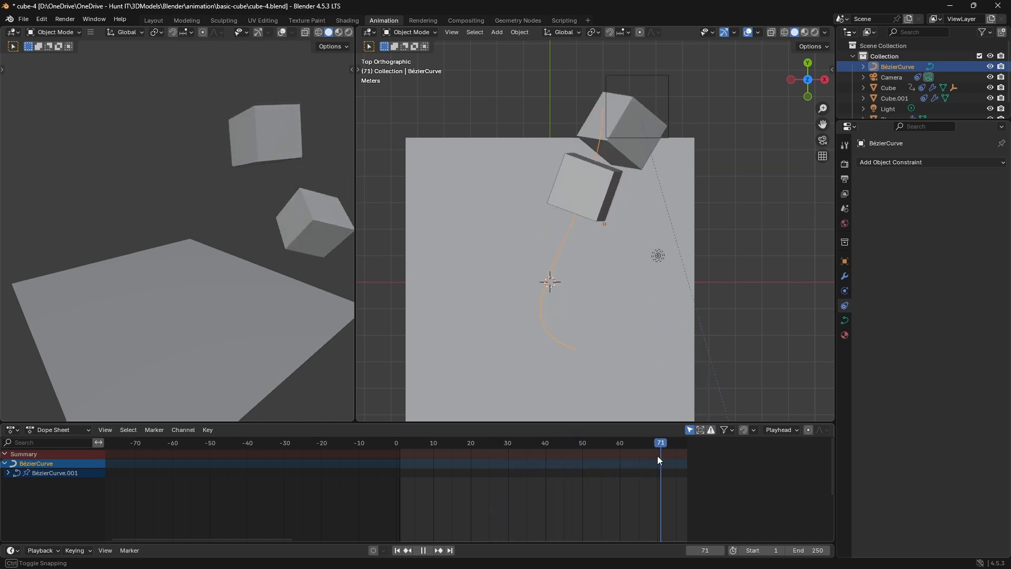
left_click_drag(121, 455, 397, 472)
Step: Select the camera, view the scene through it and play the animation from frame 0 to frame 58
middle_click_drag(599, 314, 501, 211)
middle_click_drag(671, 248, 699, 270)
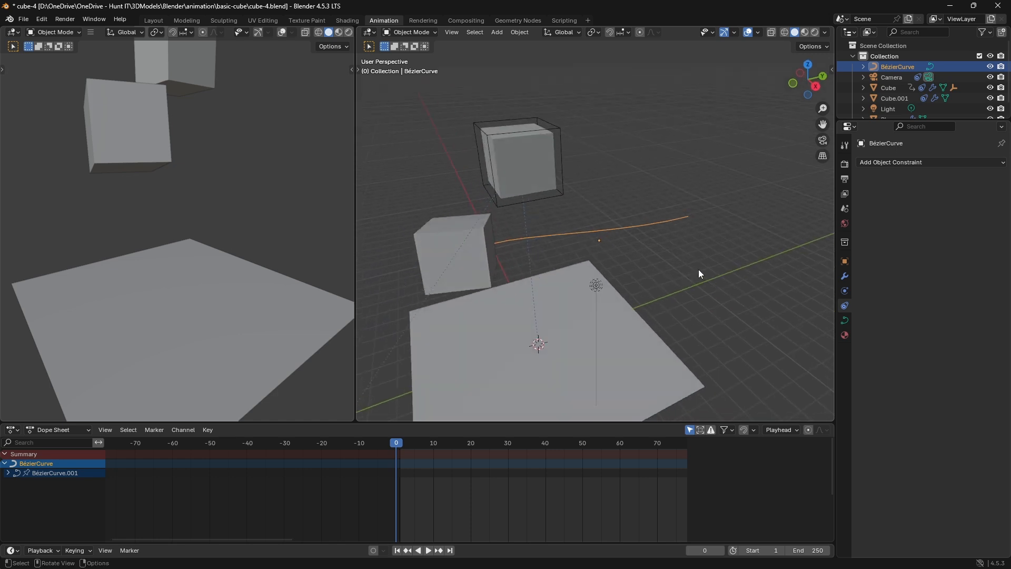
left_click(896, 77)
middle_click_drag(715, 205, 678, 295)
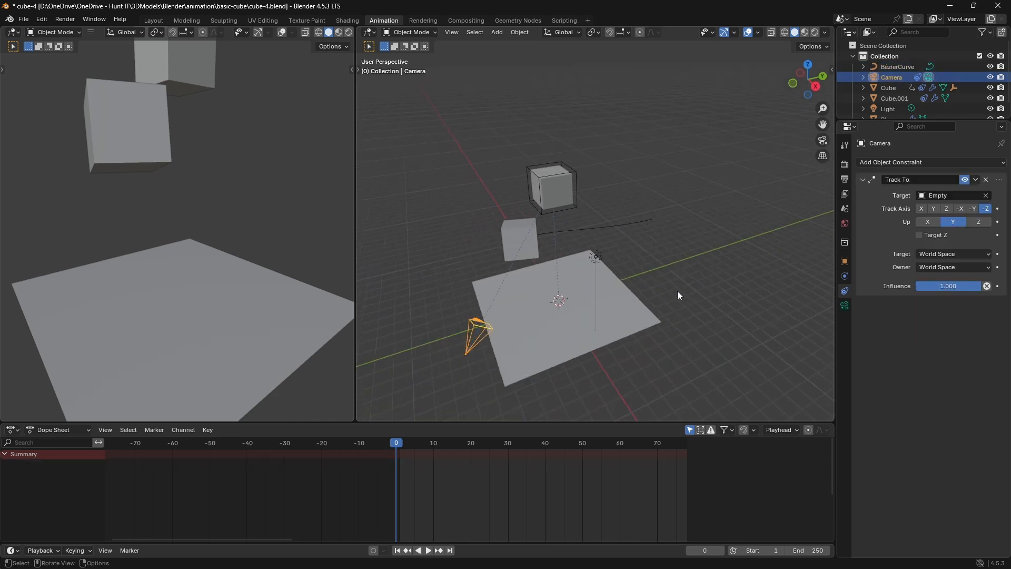
key("KP_0")
key("space")
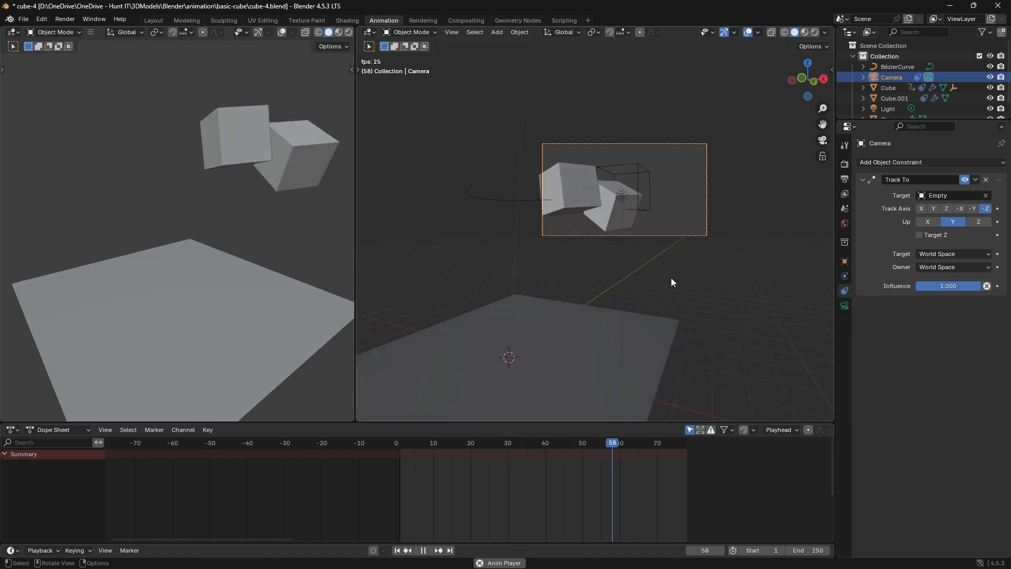
key("space")
Step: Set the target of the camera's Track To constraint to Cube.001 and replay the animation from the start through the camera
left_click(562, 182)
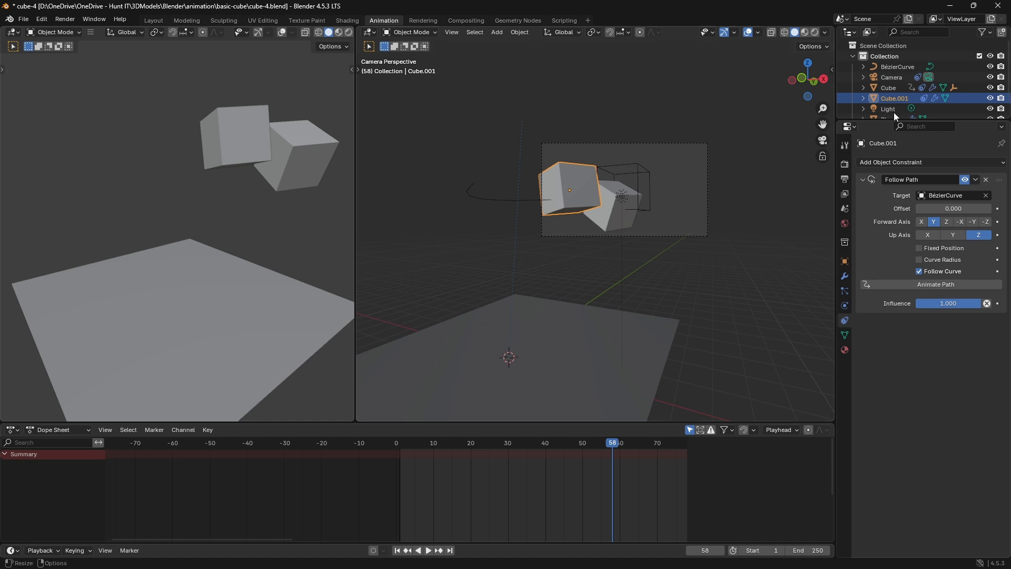
left_click(900, 80)
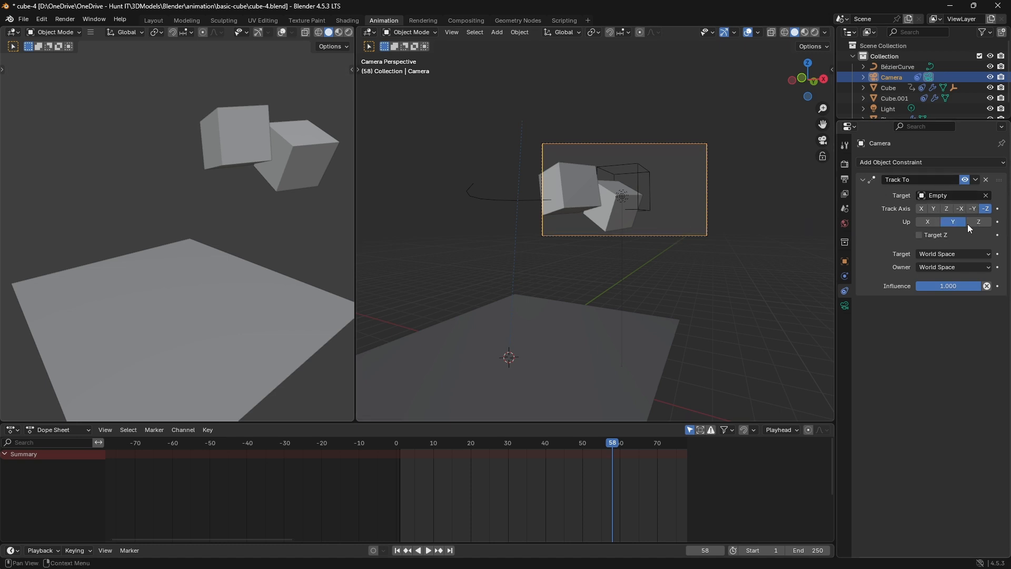
left_click(950, 195)
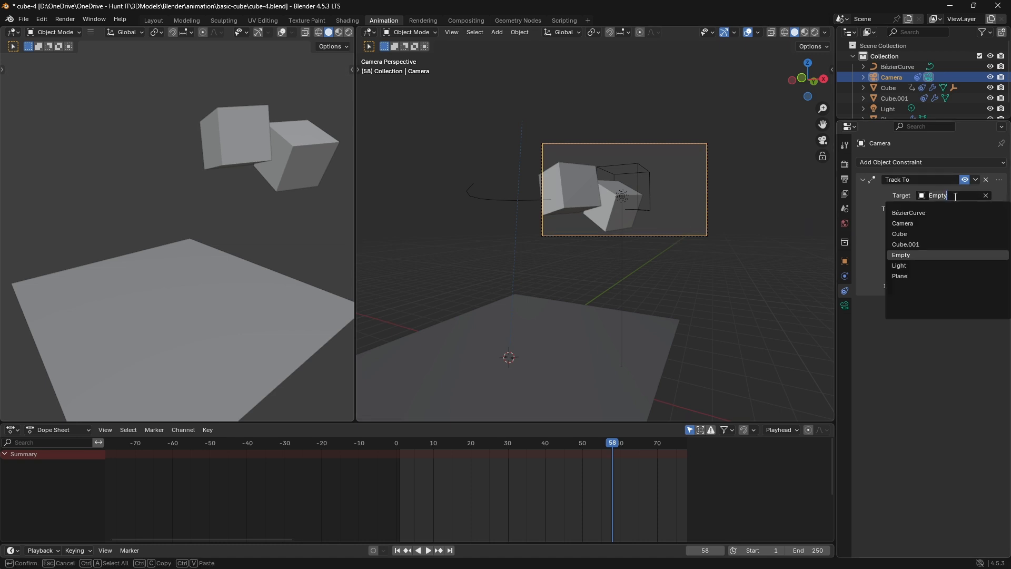
left_click(926, 244)
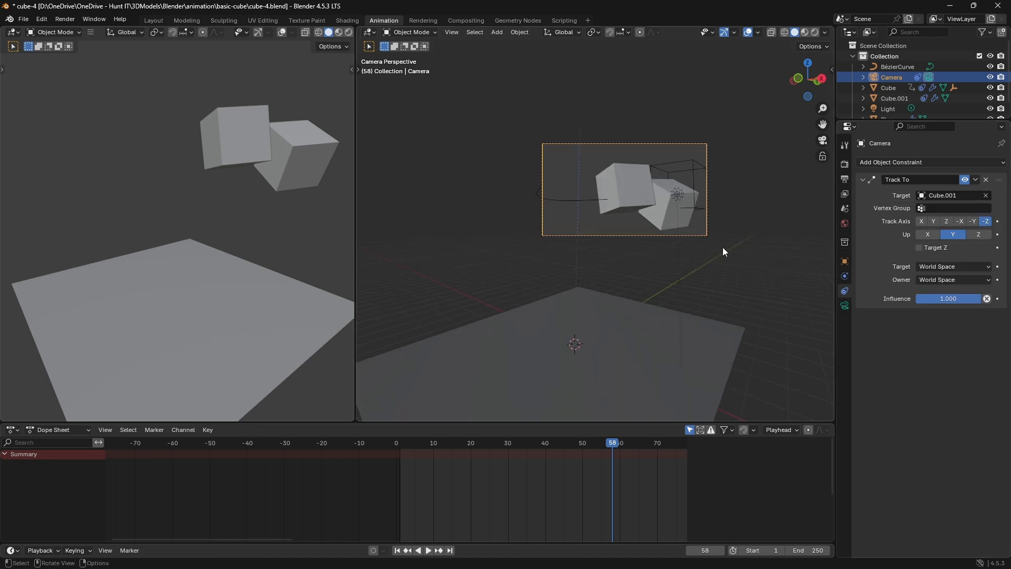
left_click_drag(608, 444, 378, 454)
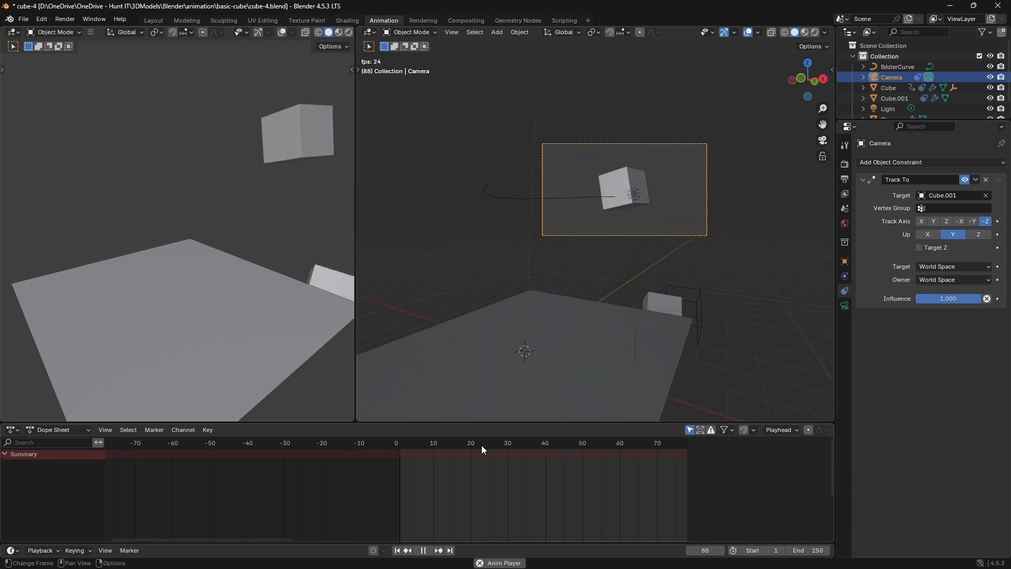
key("space")
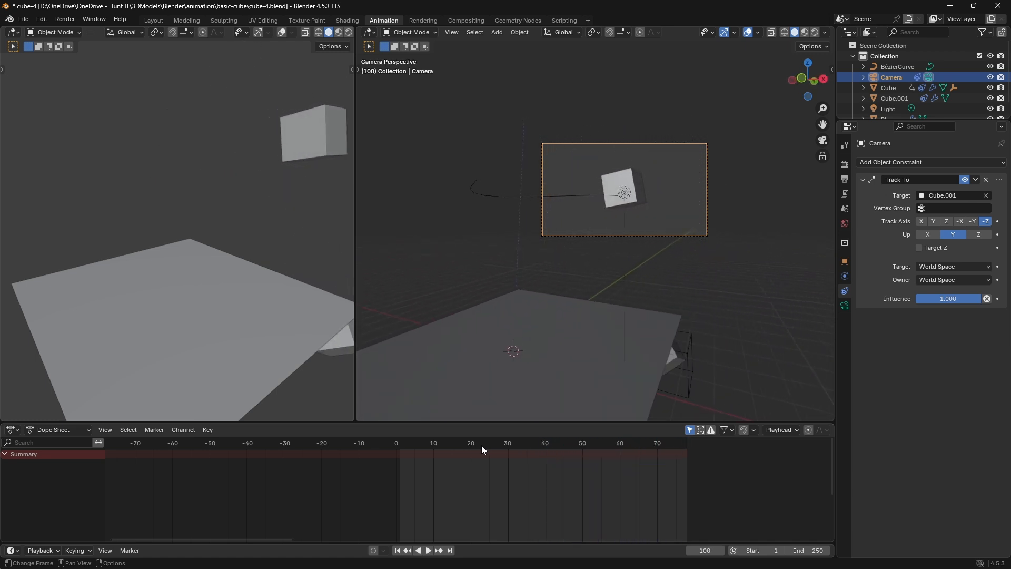